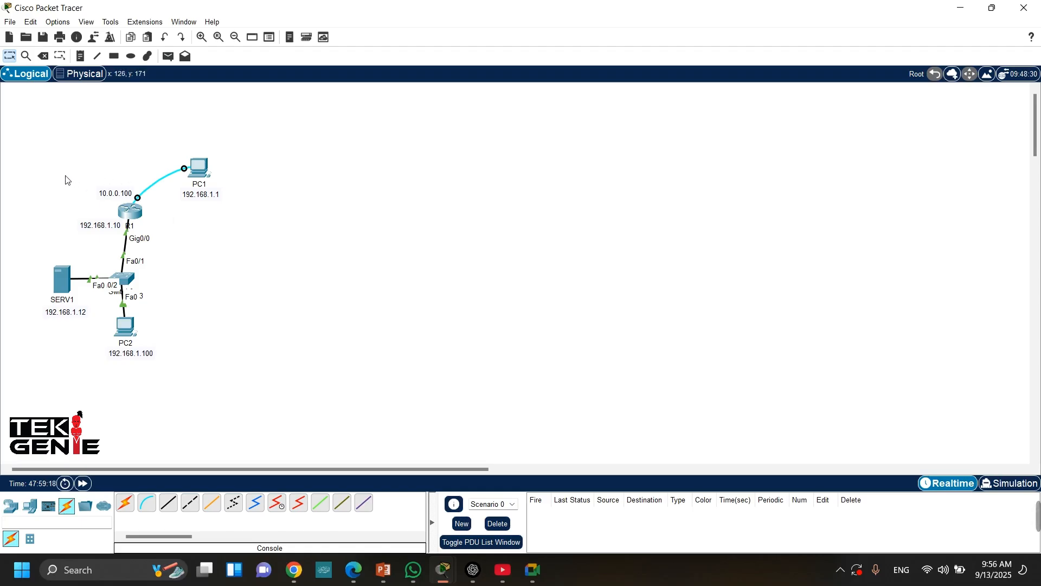
Examine router R1 and server SERV1 in the topology together with their IP address labels.
{"action": "left_click_drag", "start_coordinate": [47, 165], "coordinate": [153, 239]}
{"action": "left_click", "coordinate": [242, 283]}
{"action": "left_click_drag", "start_coordinate": [80, 162], "coordinate": [170, 253]}
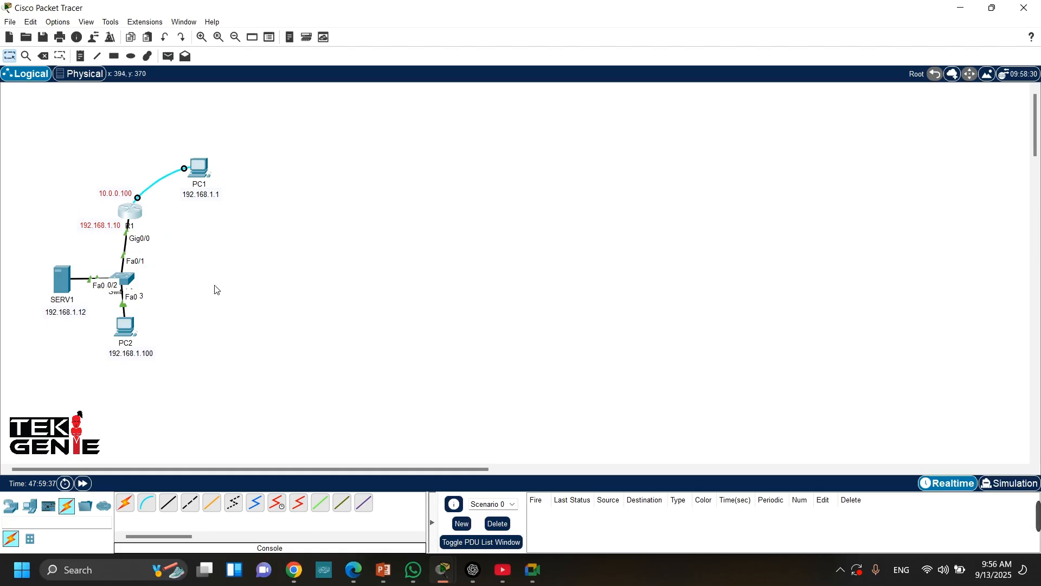
{"action": "left_click", "coordinate": [216, 288]}
{"action": "left_click_drag", "start_coordinate": [18, 253], "coordinate": [70, 293]}
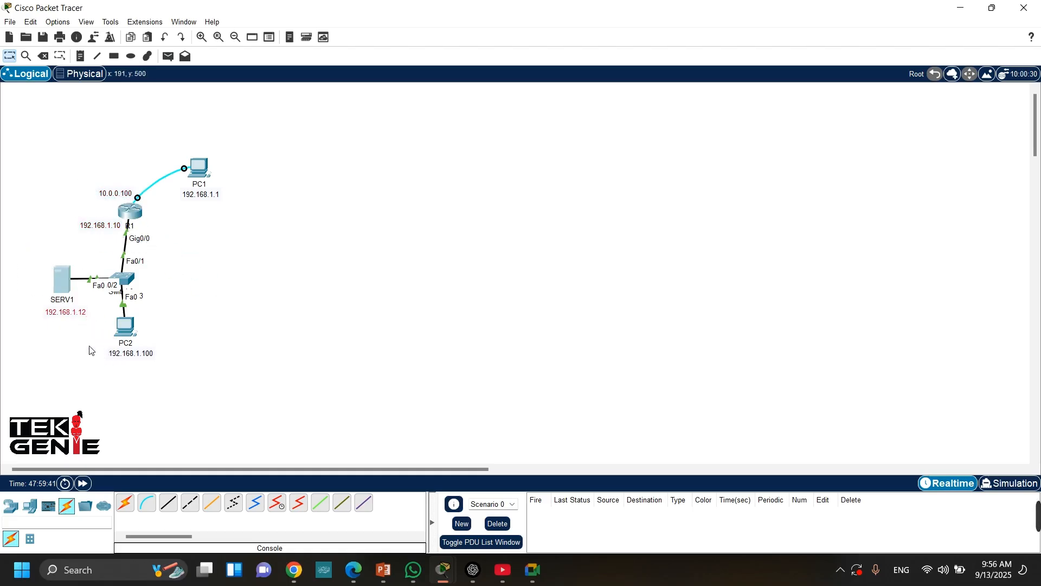
{"action": "left_click", "coordinate": [74, 355]}
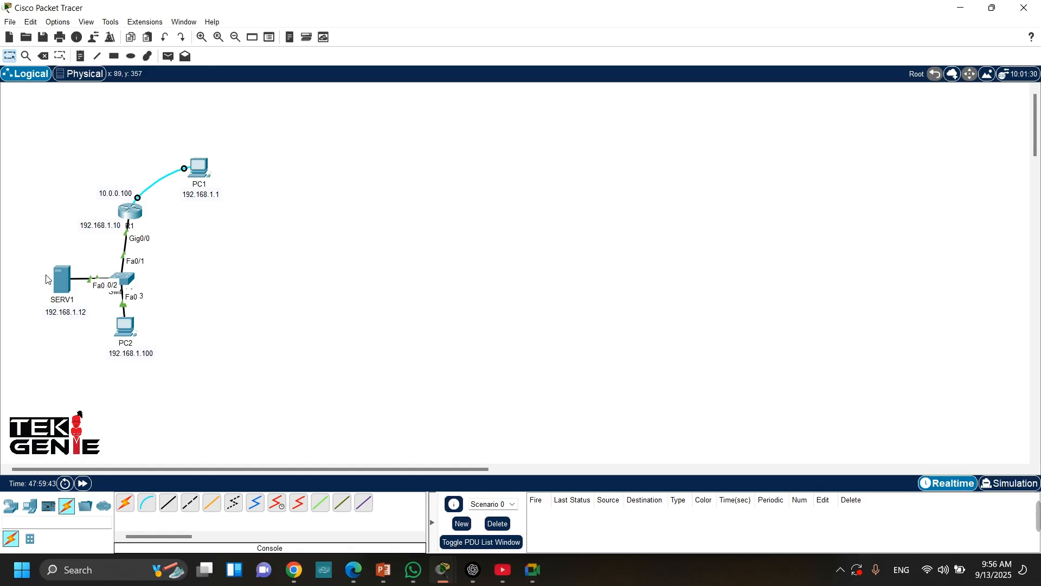
{"action": "left_click_drag", "start_coordinate": [24, 241], "coordinate": [71, 322]}
{"action": "left_click", "coordinate": [84, 374]}
{"action": "left_click_drag", "start_coordinate": [36, 247], "coordinate": [58, 332]}
{"action": "left_click_drag", "start_coordinate": [84, 166], "coordinate": [160, 238]}
{"action": "left_click", "coordinate": [293, 264]}
{"action": "left_click_drag", "start_coordinate": [96, 183], "coordinate": [137, 198]}
{"action": "left_click", "coordinate": [330, 281]}
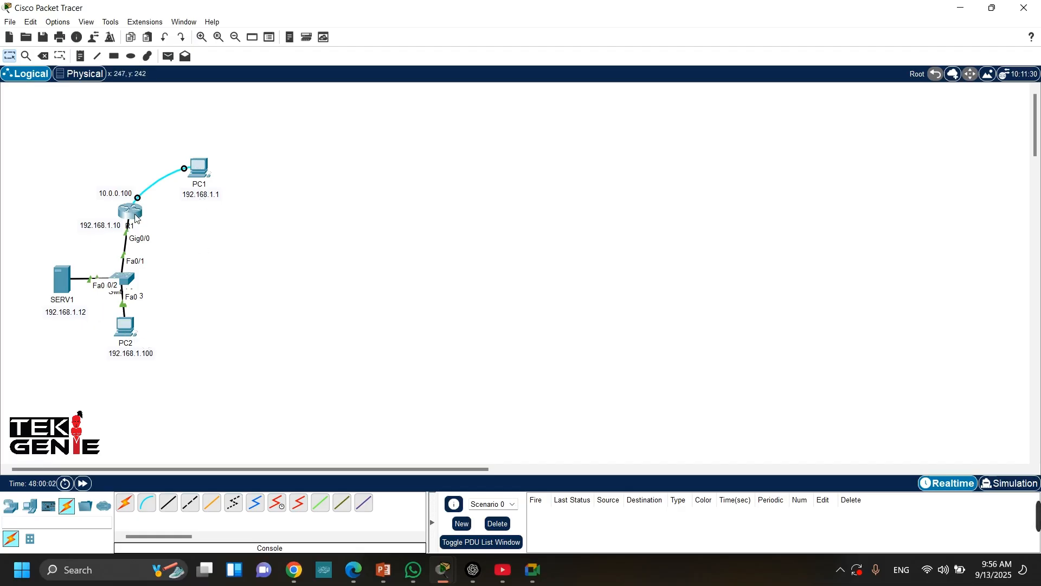
{"action": "mouse_move", "coordinate": [140, 217]}
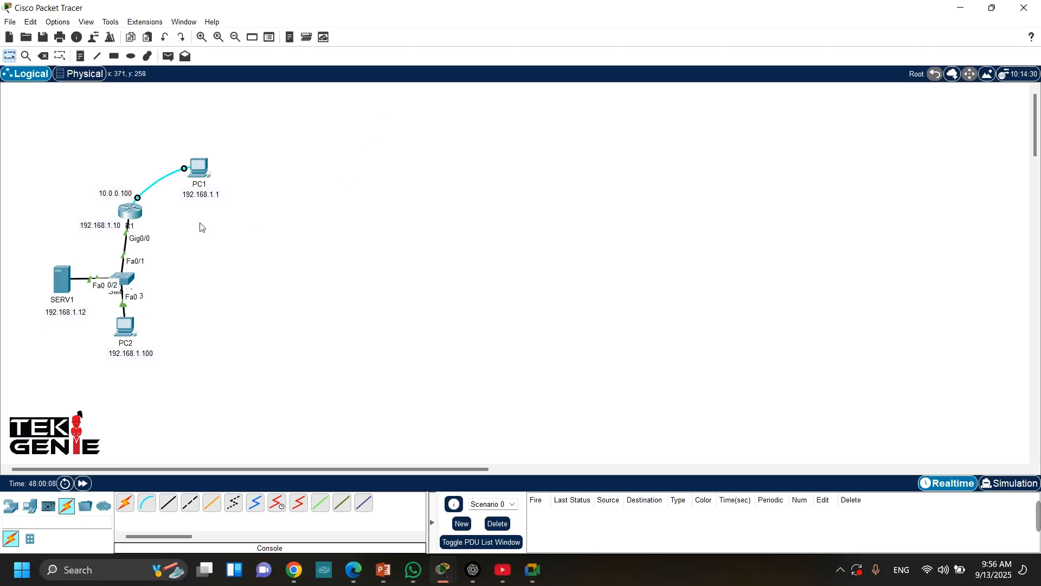
Reopen the terminal on PC1 with the default port settings and start the router console session.
{"action": "left_click", "coordinate": [205, 174]}
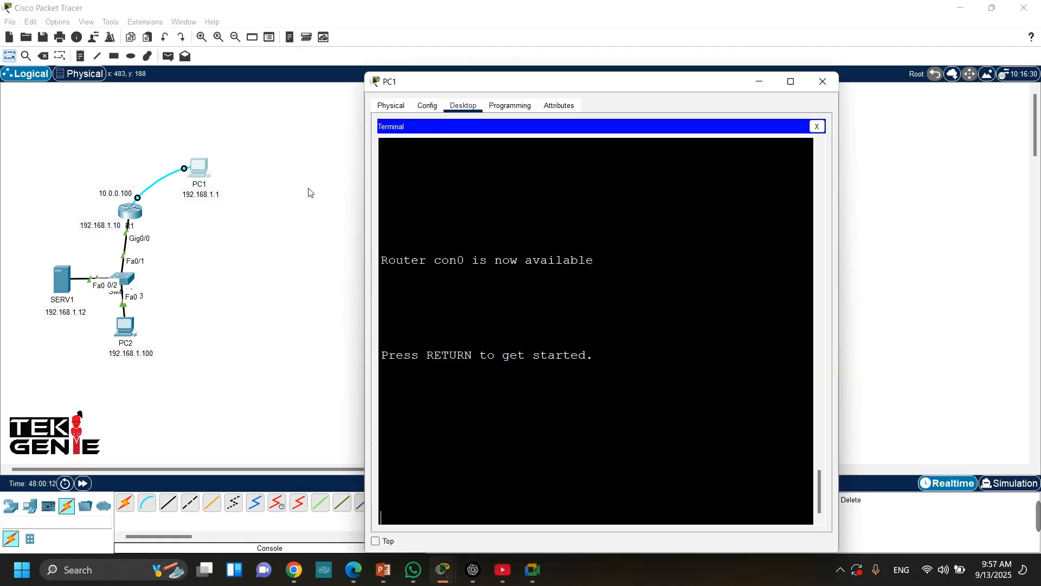
{"action": "left_click", "coordinate": [817, 127]}
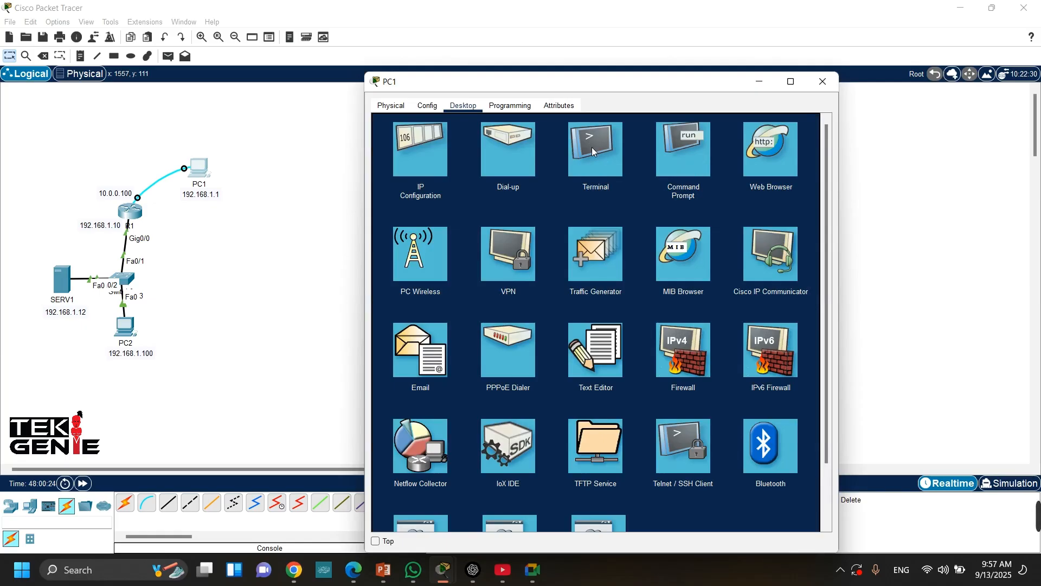
{"action": "left_click", "coordinate": [600, 162]}
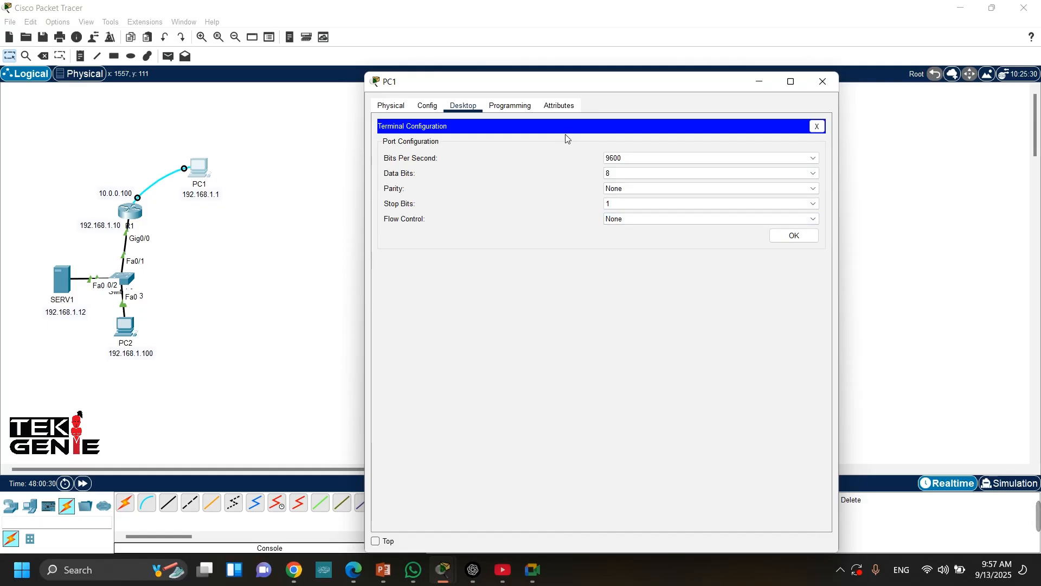
{"action": "left_click", "coordinate": [788, 237]}
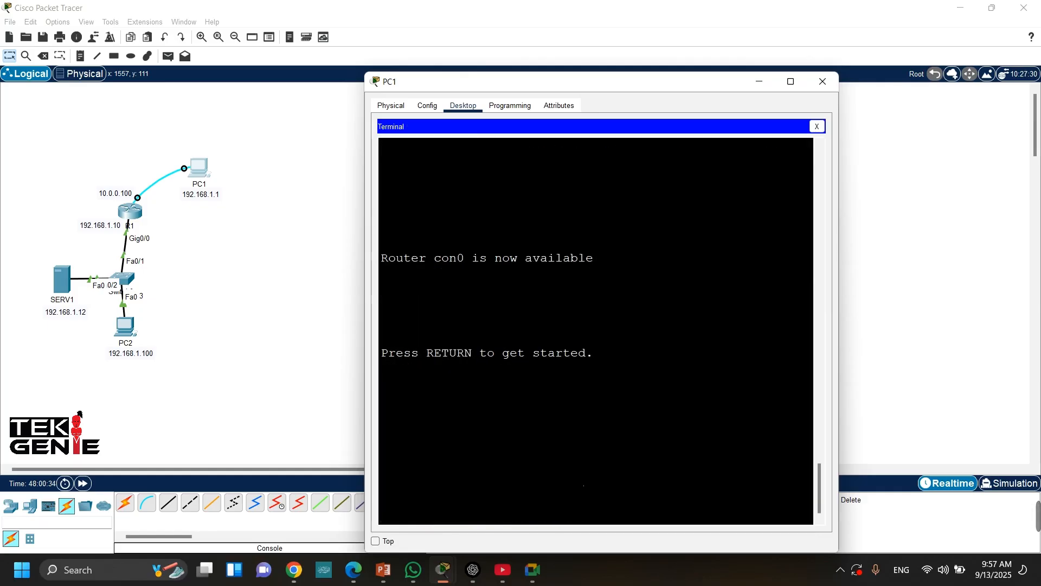
{"action": "left_click", "coordinate": [575, 483]}
{"action": "key", "text": "Return"}
{"action": "key", "text": "Return"}
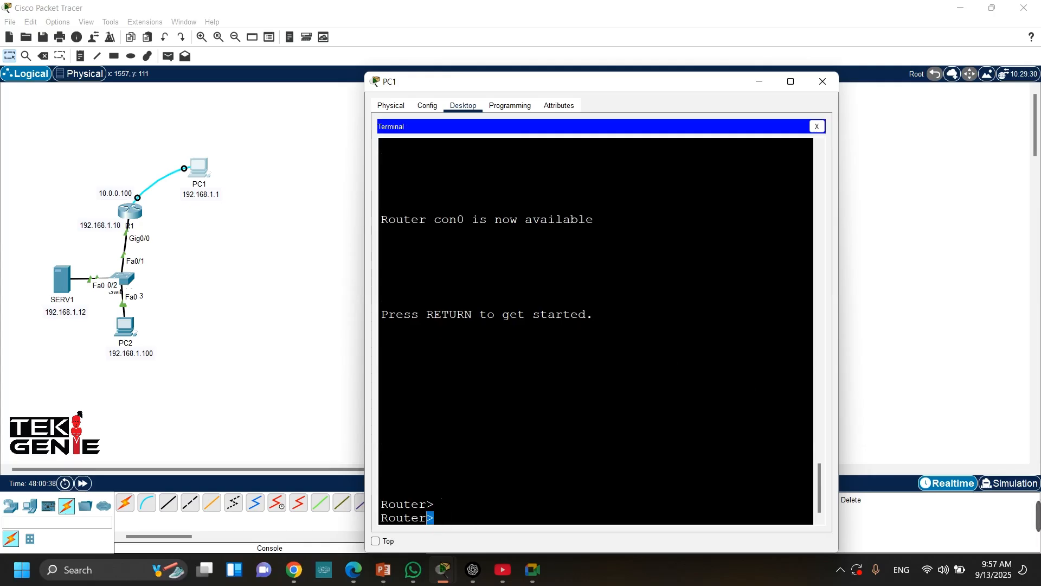
Enter privileged EXEC mode on the router with the enable command and the enable password.
{"action": "left_click", "coordinate": [498, 504]}
{"action": "left_click", "coordinate": [455, 520]}
{"action": "key", "text": "Return"}
{"action": "type", "text": "en"}
{"action": "key", "text": "Tab"}
{"action": "key", "text": "Return"}
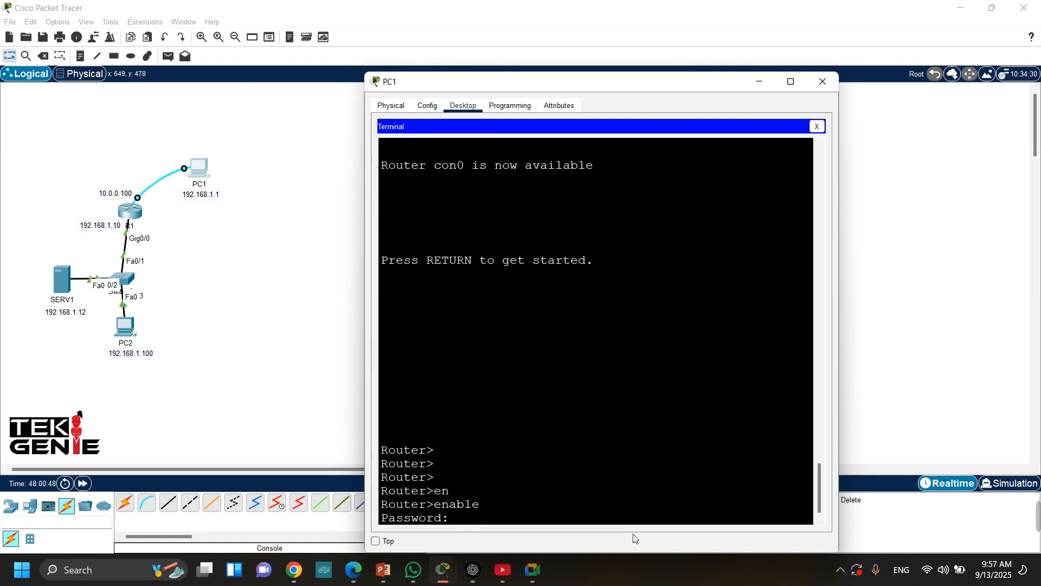
{"action": "key", "text": "Return"}
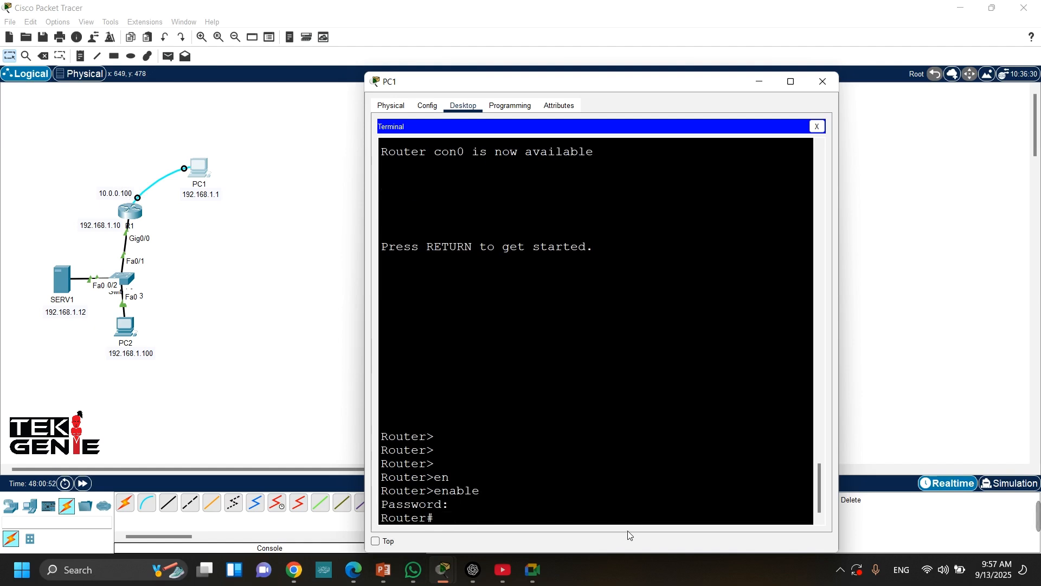
{"action": "type", "text": "en"}
{"action": "key", "text": "Tab"}
{"action": "key", "text": "Return"}
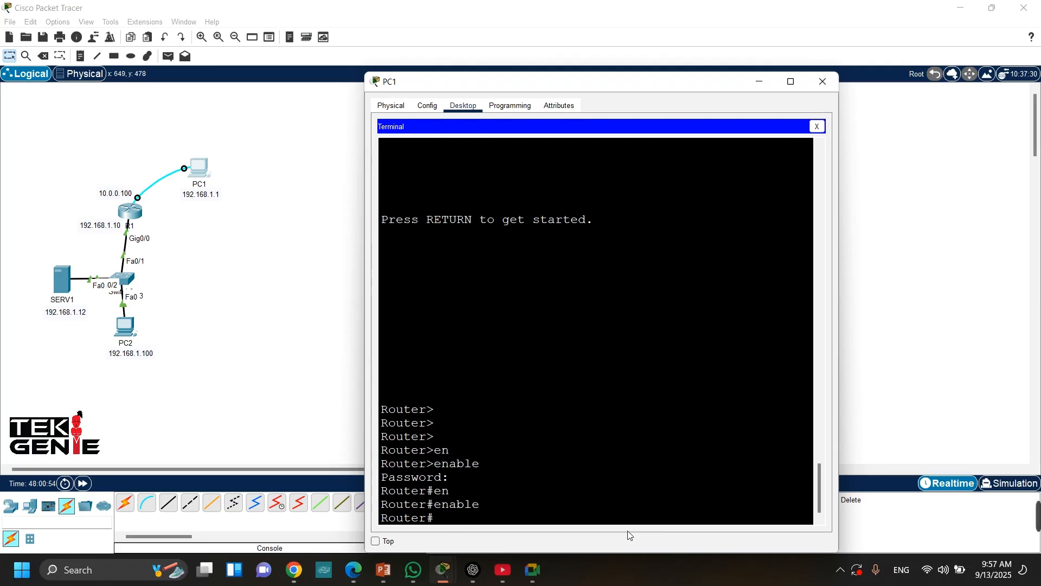
{"action": "type", "text": "conft"}
{"action": "key", "text": "Return"}
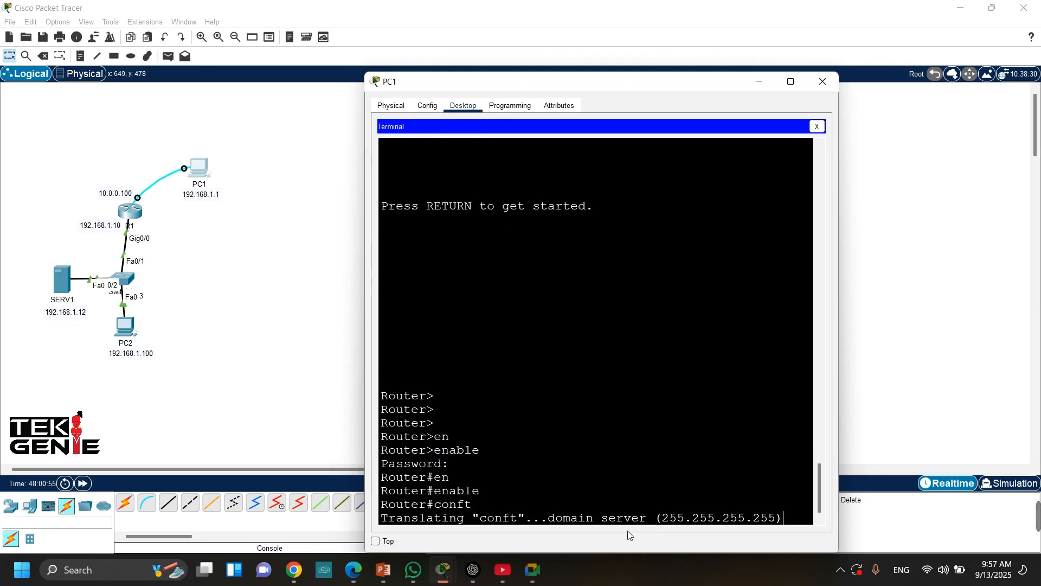
{"action": "key", "text": "ctrl+shift+6"}
Enter global configuration mode on the router with conf t.
{"action": "type", "text": "conf t"}
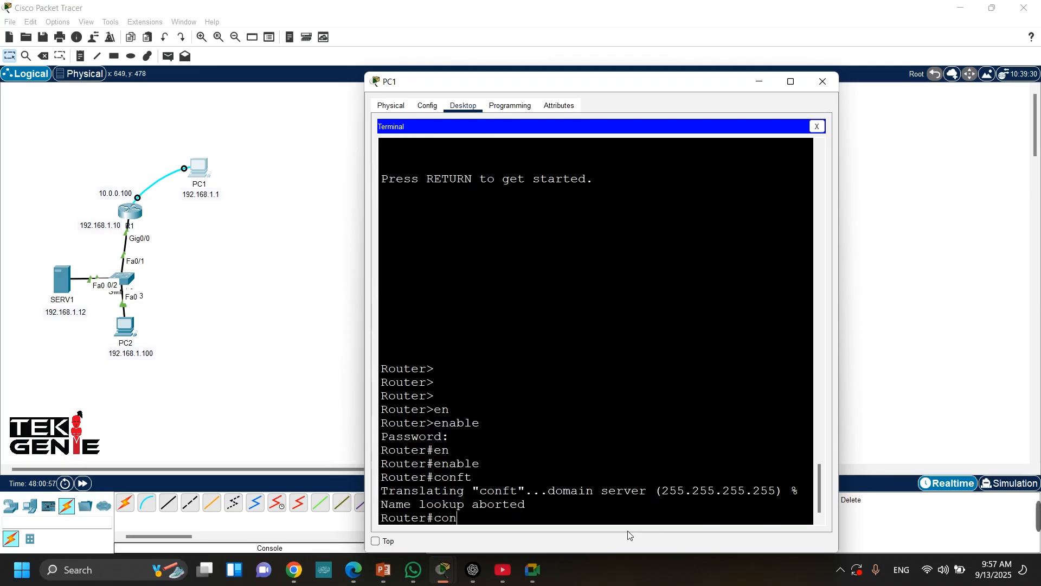
{"action": "key", "text": "Return"}
{"action": "key", "text": "Return"}
{"action": "key", "text": "Return"}
{"action": "key", "text": "Return"}
{"action": "key", "text": "Return"}
Enter interface configuration mode for gigabitEthernet 0/1.
{"action": "type", "text": "int"}
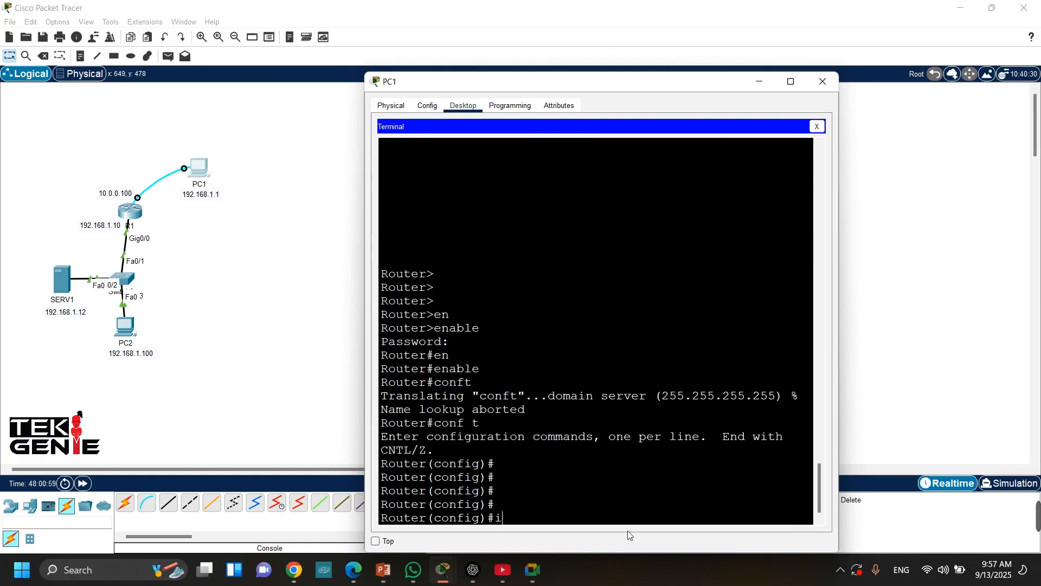
{"action": "key", "text": "Tab"}
{"action": "type", "text": "g"}
{"action": "key", "text": "Tab"}
{"action": "type", "text": "0/1"}
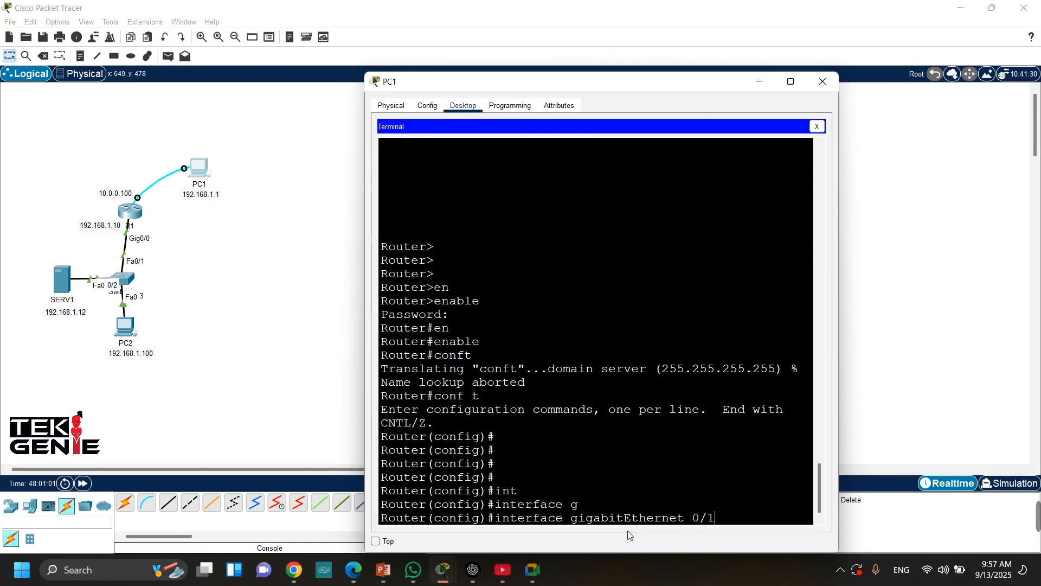
{"action": "key", "text": "Return"}
{"action": "key", "text": "Return"}
{"action": "key", "text": "Return"}
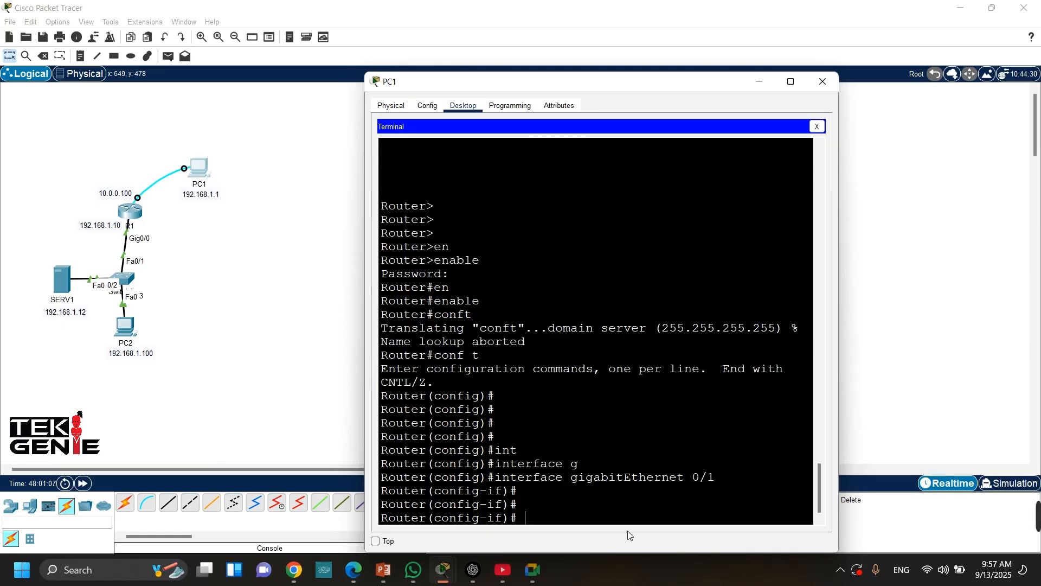
Switch the interface configuration to gigabitEthernet 0/0.
{"action": "key", "text": "Up"}
{"action": "key", "text": "BackSpace"}
{"action": "type", "text": "0/0"}
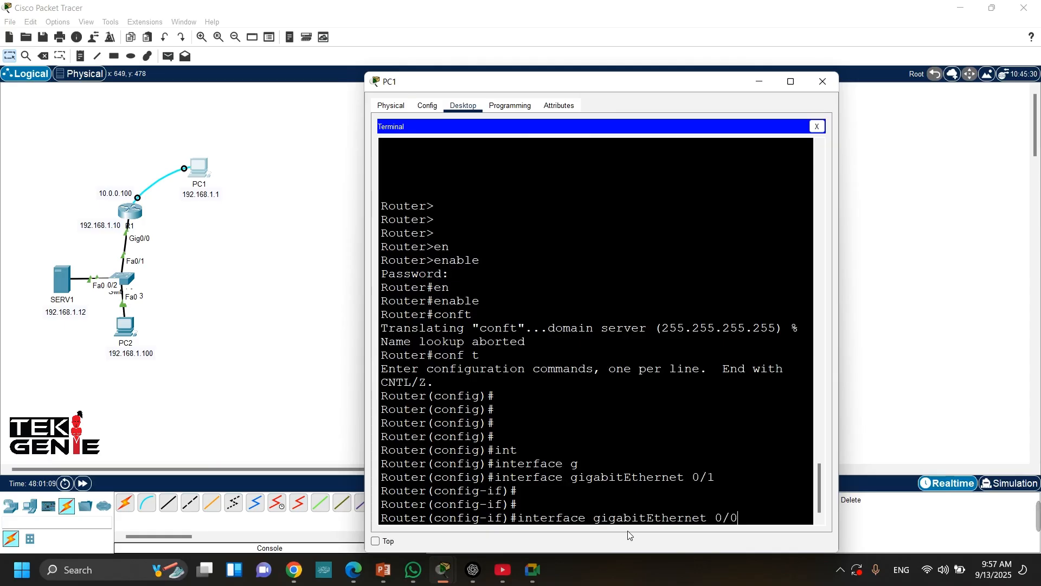
{"action": "key", "text": "Return"}
{"action": "key", "text": "Return"}
{"action": "key", "text": "Return"}
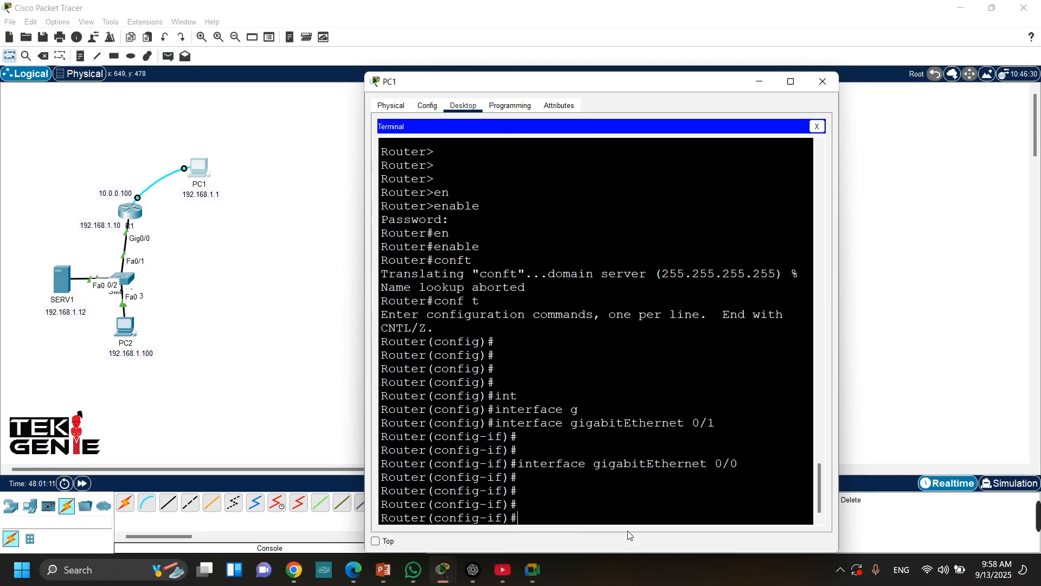
Shut down interface gigabitEthernet 0/0 to generate log messages.
{"action": "type", "text": "sh"}
{"action": "key", "text": "Tab"}
{"action": "key", "text": "Return"}
{"action": "key", "text": "Return"}
{"action": "key", "text": "Return"}
{"action": "key", "text": "Return"}
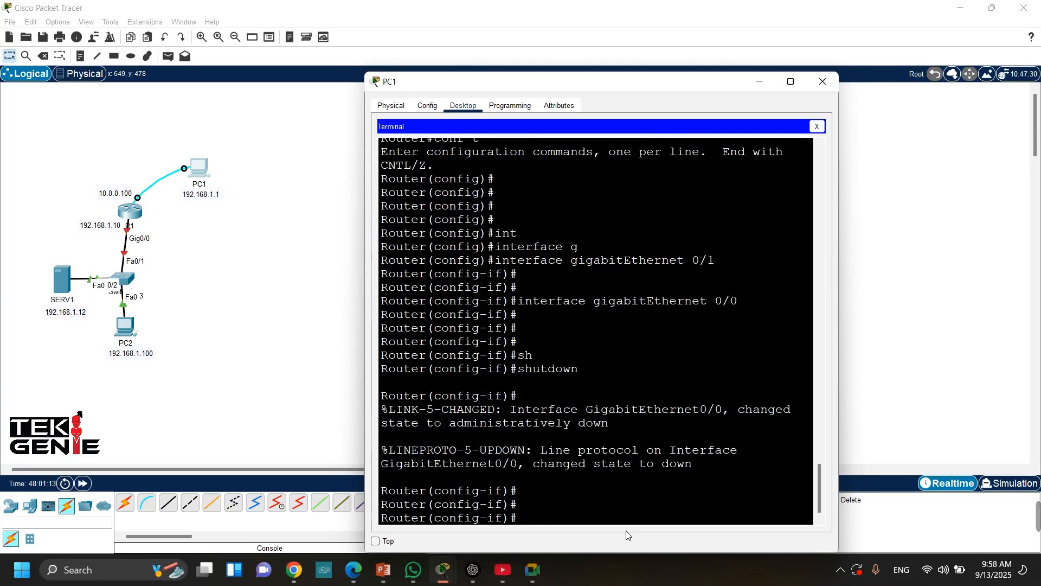
Bring interface gigabitEthernet 0/0 back into service with no sh.
{"action": "type", "text": "no sh"}
{"action": "key", "text": "Return"}
{"action": "key", "text": "Return"}
{"action": "key", "text": "Return"}
{"action": "key", "text": "Return"}
{"action": "key", "text": "Return"}
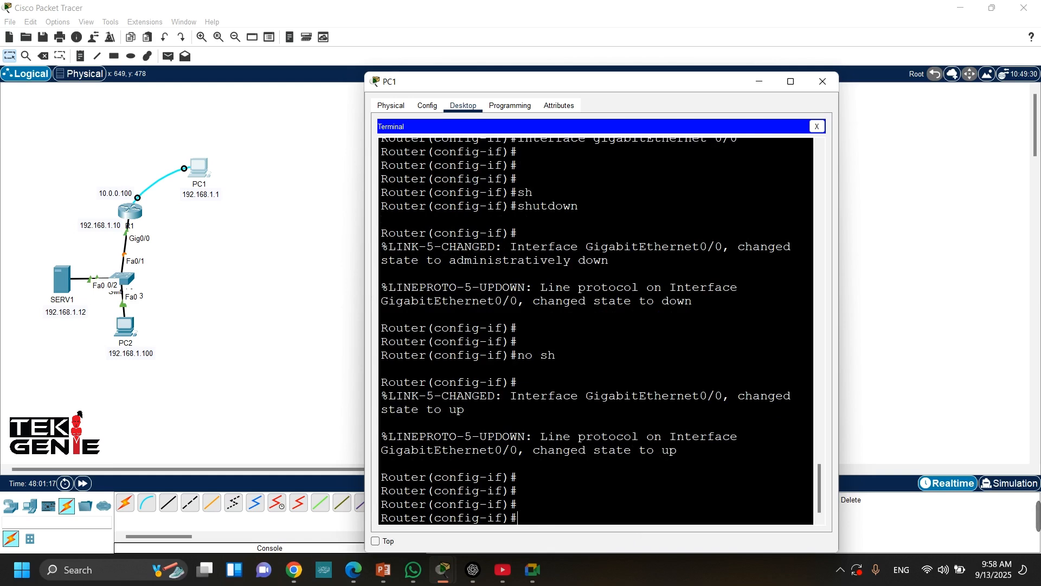
Enlarge the PC1 window and examine the LINK and LINEPROTO log messages for GigabitEthernet0/0.
{"action": "left_click", "coordinate": [791, 82]}
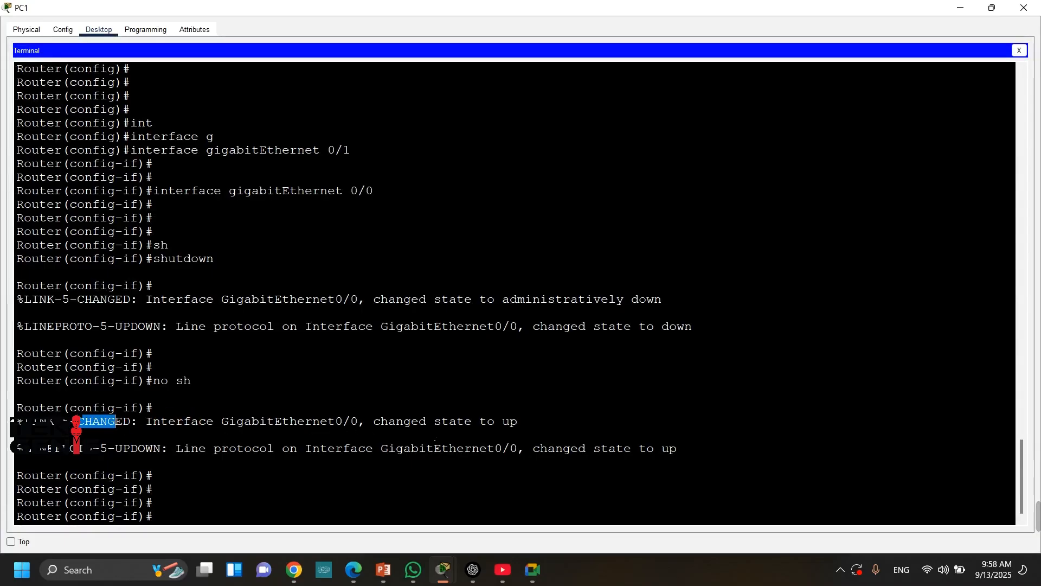
{"action": "left_click_drag", "start_coordinate": [373, 422], "coordinate": [506, 413]}
{"action": "left_click", "coordinate": [153, 428]}
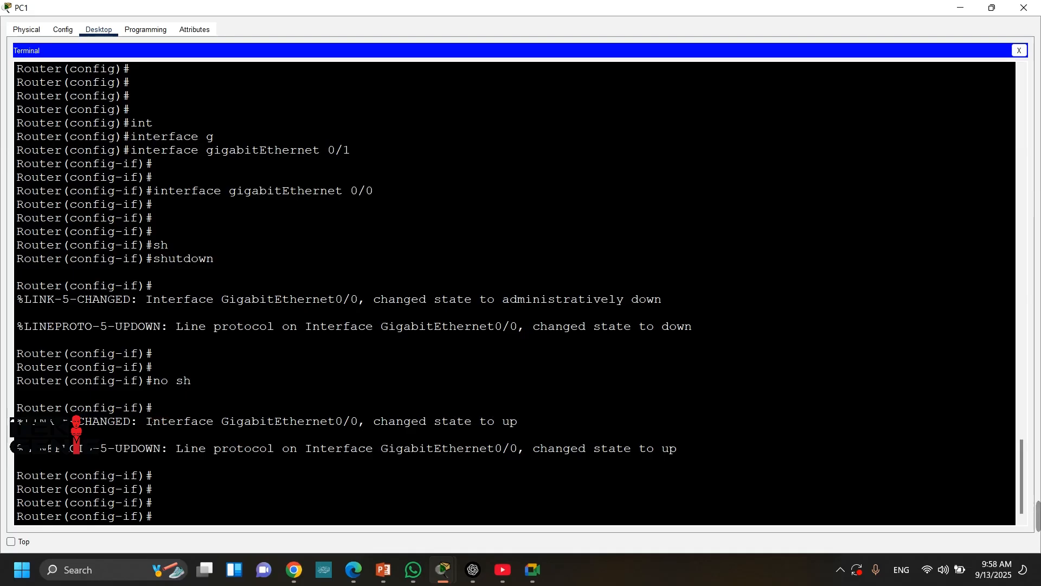
{"action": "left_click_drag", "start_coordinate": [147, 422], "coordinate": [198, 426]}
{"action": "left_click", "coordinate": [48, 448]}
{"action": "left_click_drag", "start_coordinate": [48, 449], "coordinate": [154, 448]}
{"action": "left_click", "coordinate": [176, 448]}
{"action": "key", "text": "Return"}
{"action": "key", "text": "Return"}
{"action": "key", "text": "Return"}
{"action": "key", "text": "Return"}
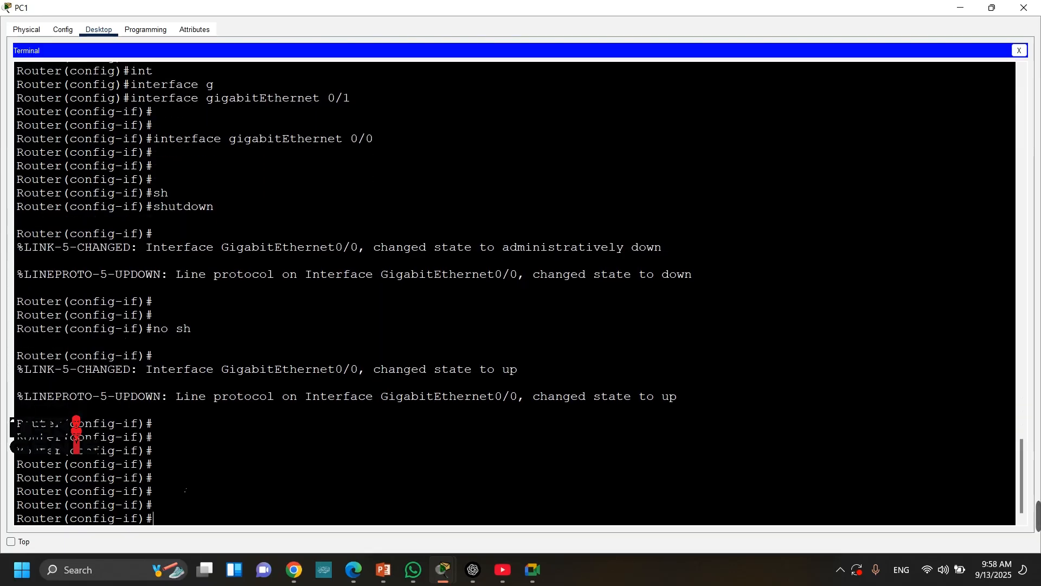
Run do sh ip int br and examine the Status and Protocol columns for GigabitEthernet0/0.
{"action": "type", "text": "do sh ip int"}
{"action": "key", "text": "Tab"}
{"action": "type", "text": "br"}
{"action": "key", "text": "Return"}
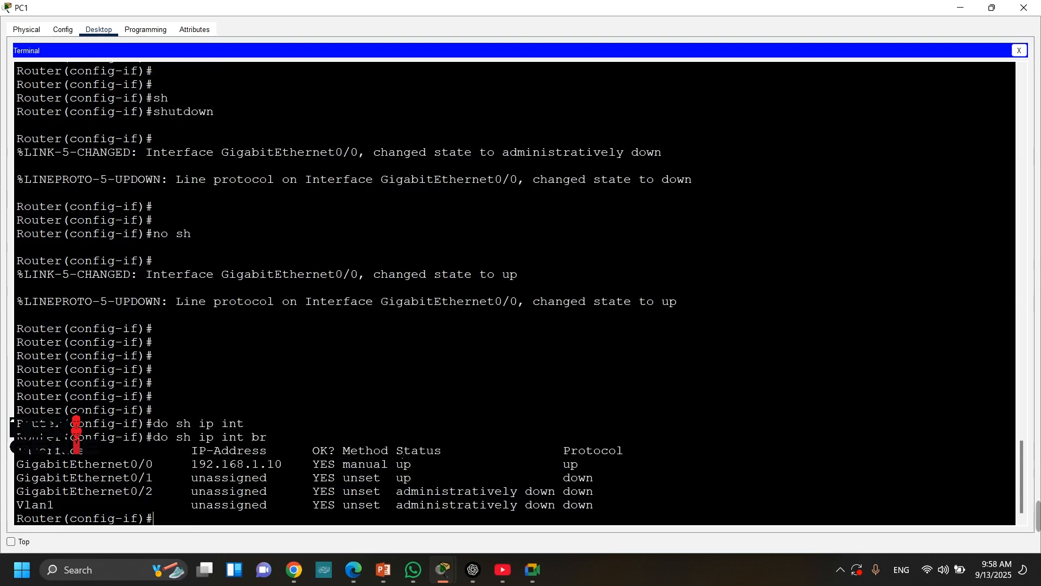
{"action": "left_click_drag", "start_coordinate": [397, 451], "coordinate": [411, 464]}
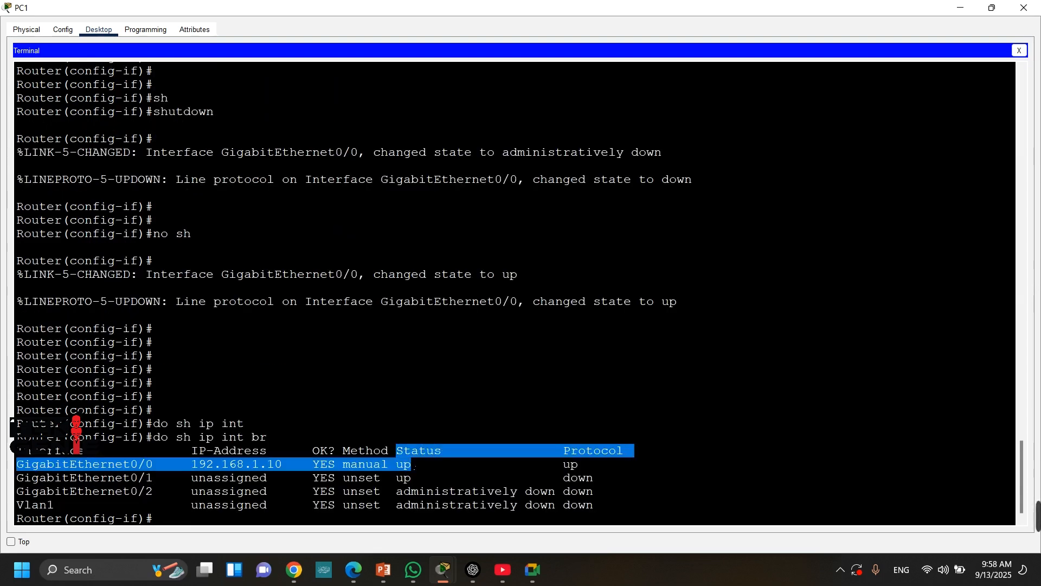
{"action": "double_click", "coordinate": [404, 465]}
{"action": "left_click_drag", "start_coordinate": [564, 451], "coordinate": [594, 453]}
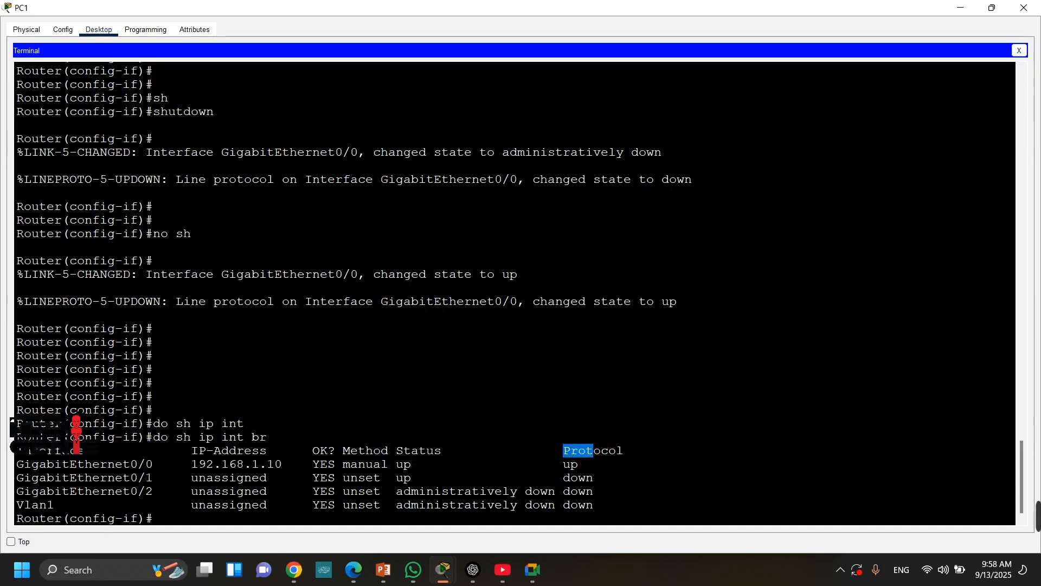
Compare the line protocol log message with the interface summary, then return to an empty prompt.
{"action": "left_click_drag", "start_coordinate": [184, 302], "coordinate": [283, 302]}
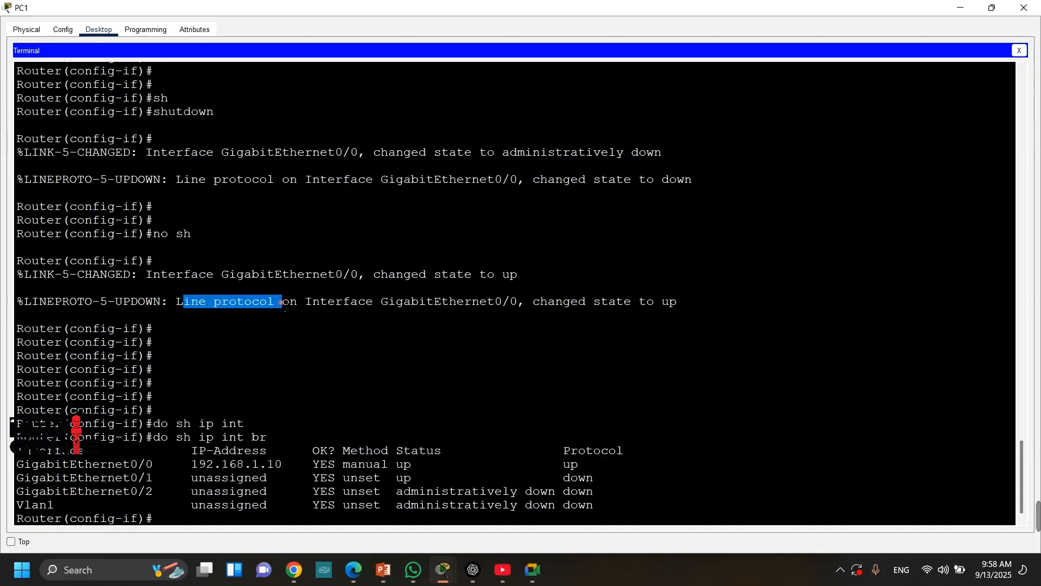
{"action": "left_click", "coordinate": [313, 349]}
{"action": "scroll", "coordinate": [206, 406], "scroll_direction": "down", "scroll_amount": 1}
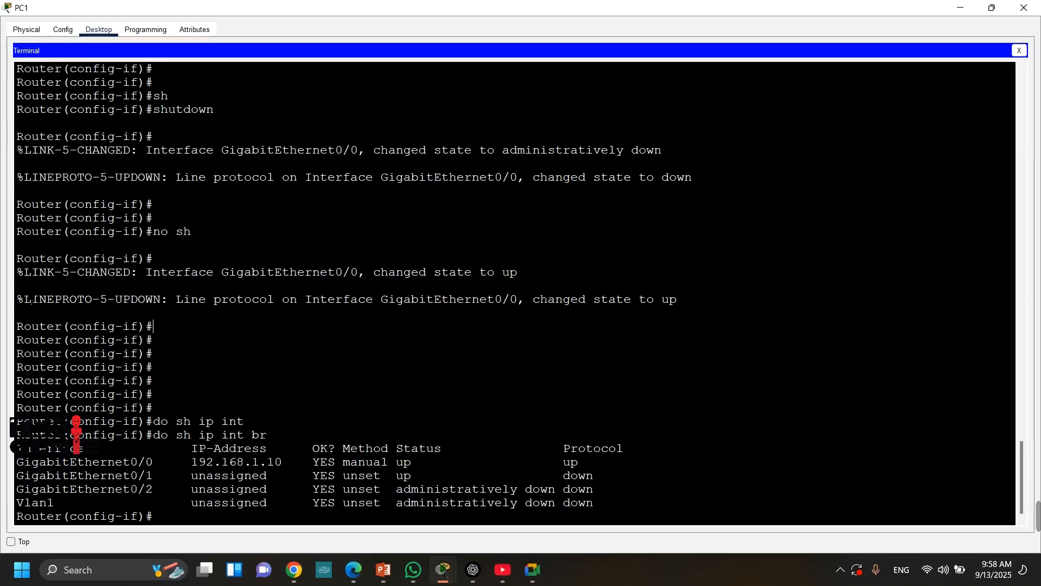
{"action": "left_click_drag", "start_coordinate": [22, 300], "coordinate": [59, 300]}
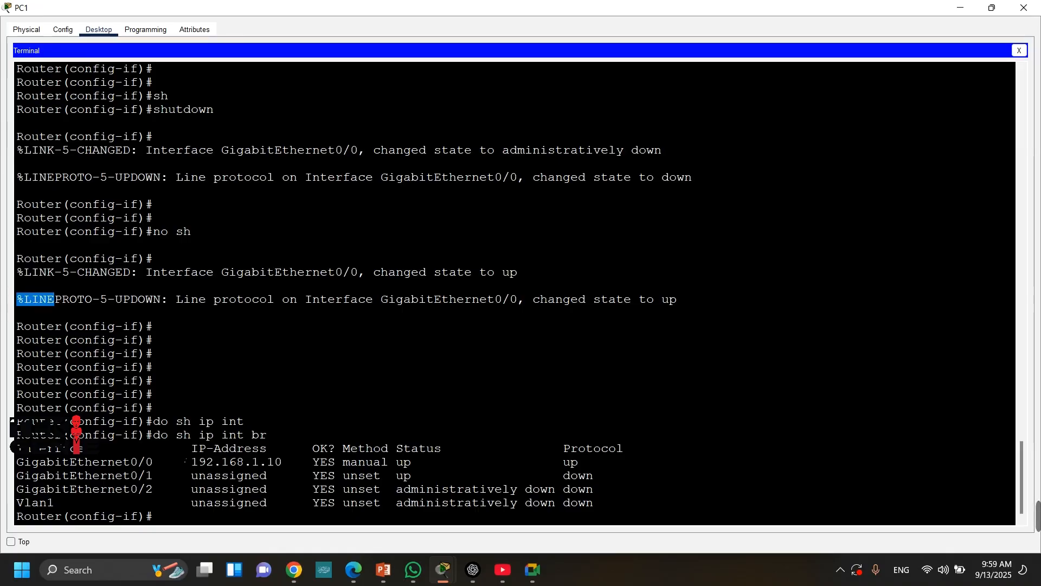
{"action": "left_click", "coordinate": [173, 519]}
{"action": "key", "text": "Return"}
{"action": "key", "text": "Return"}
{"action": "key", "text": "Return"}
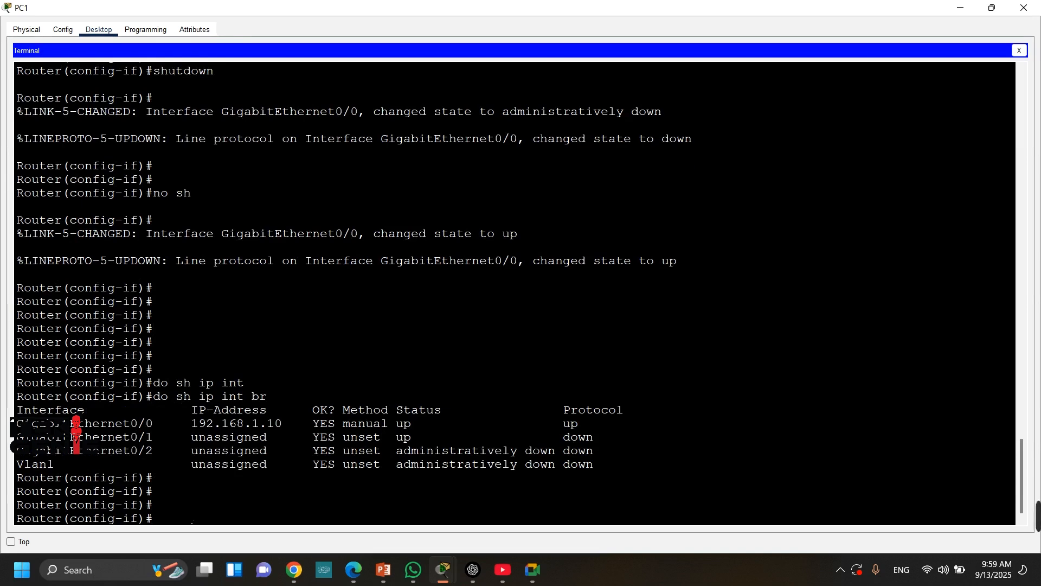
Exit interface configuration mode back to global configuration mode.
{"action": "type", "text": "ex"}
{"action": "key", "text": "Tab"}
{"action": "key", "text": "Return"}
{"action": "key", "text": "Return"}
{"action": "key", "text": "Return"}
{"action": "key", "text": "Return"}
{"action": "key", "text": "Return"}
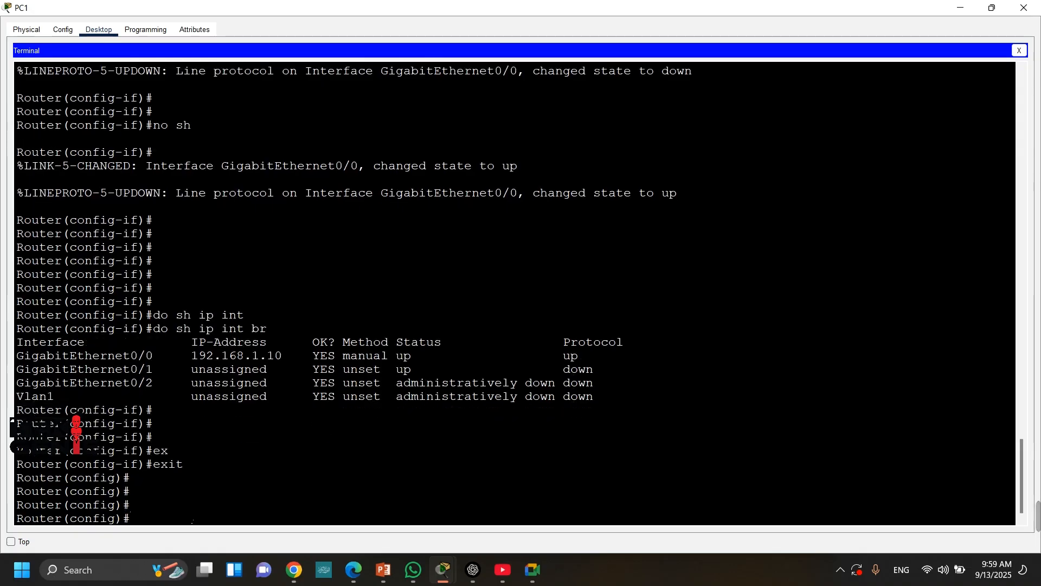
Try to enable log timestamps in global configuration mode with service timestamps log datetime.
{"action": "type", "text": "ser"}
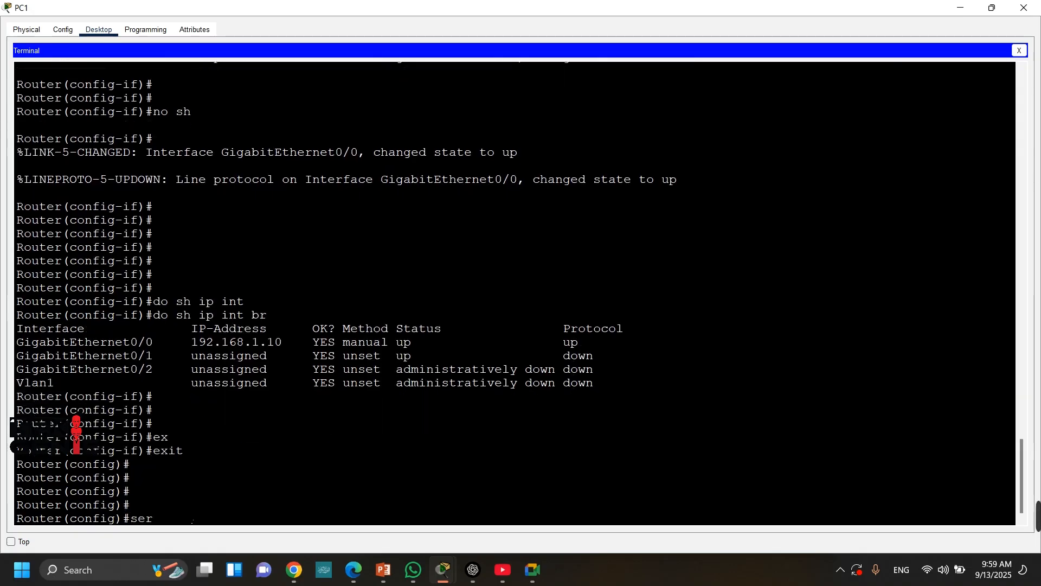
{"action": "key", "text": "Tab"}
{"action": "type", "text": "t"}
{"action": "key", "text": "Tab"}
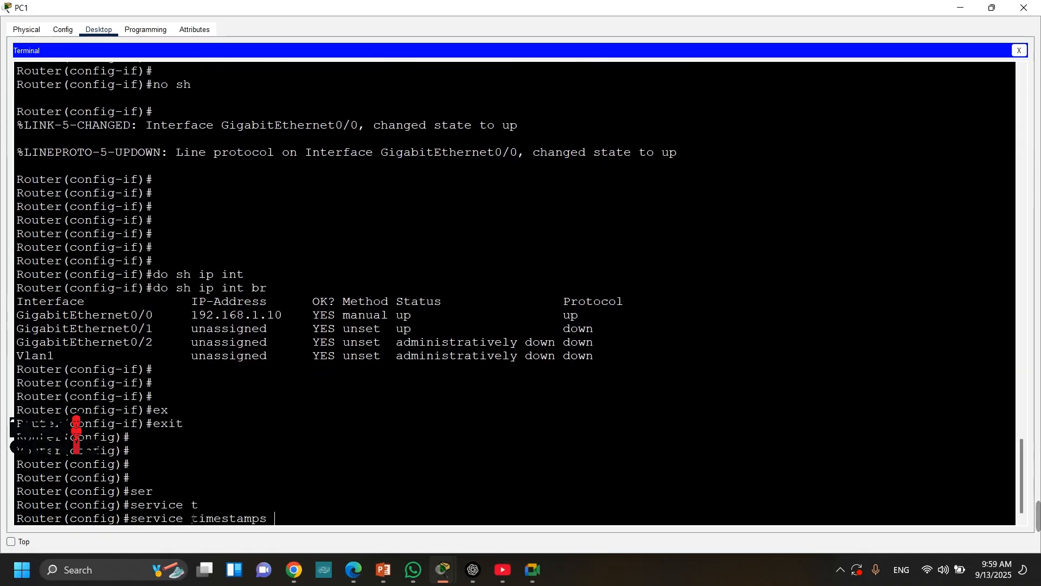
{"action": "type", "text": "l"}
{"action": "key", "text": "Tab"}
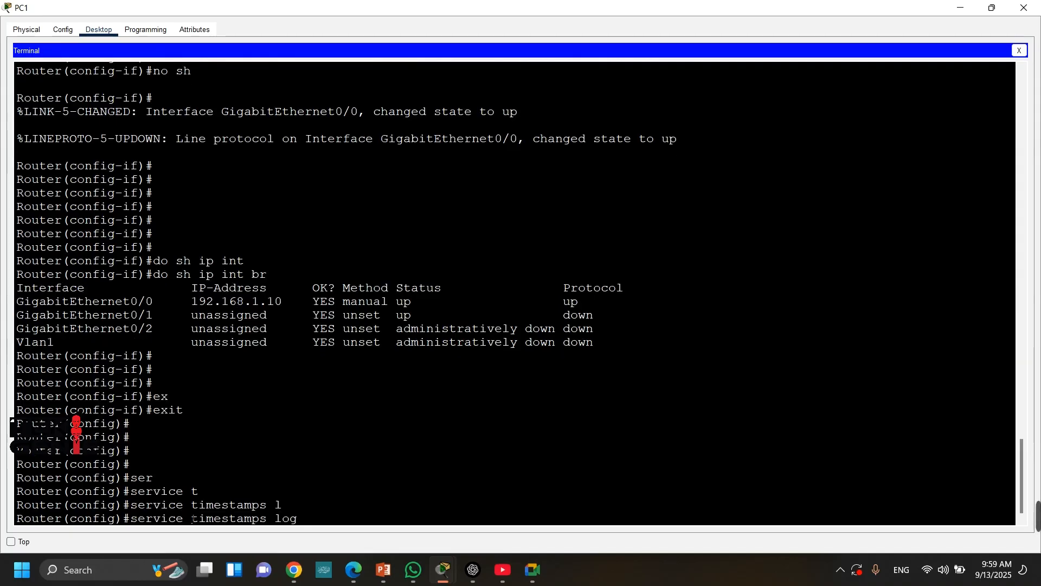
{"action": "type", "text": "d"}
{"action": "key", "text": "Tab"}
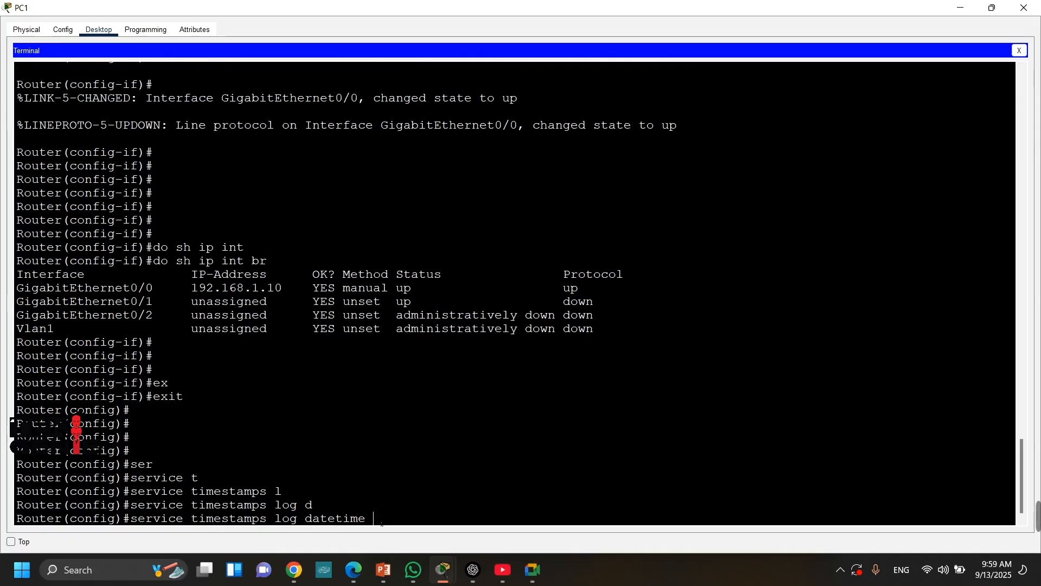
{"action": "key", "text": "Return"}
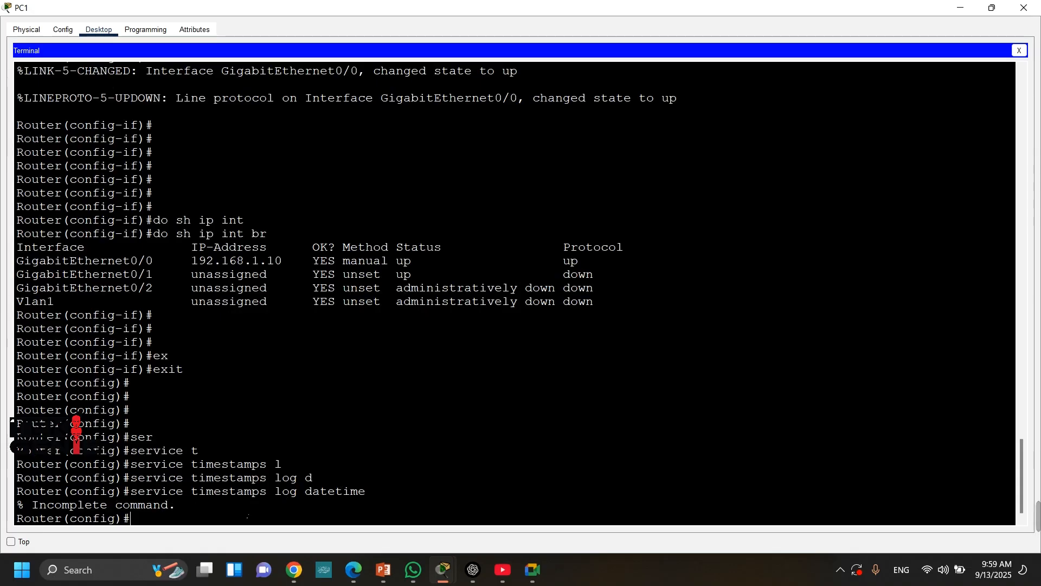
Reissue the timestamp command with the millisecond option, as service timestamps log datetime msec.
{"action": "key", "text": "Up"}
{"action": "type", "text": "m"}
{"action": "key", "text": "Tab"}
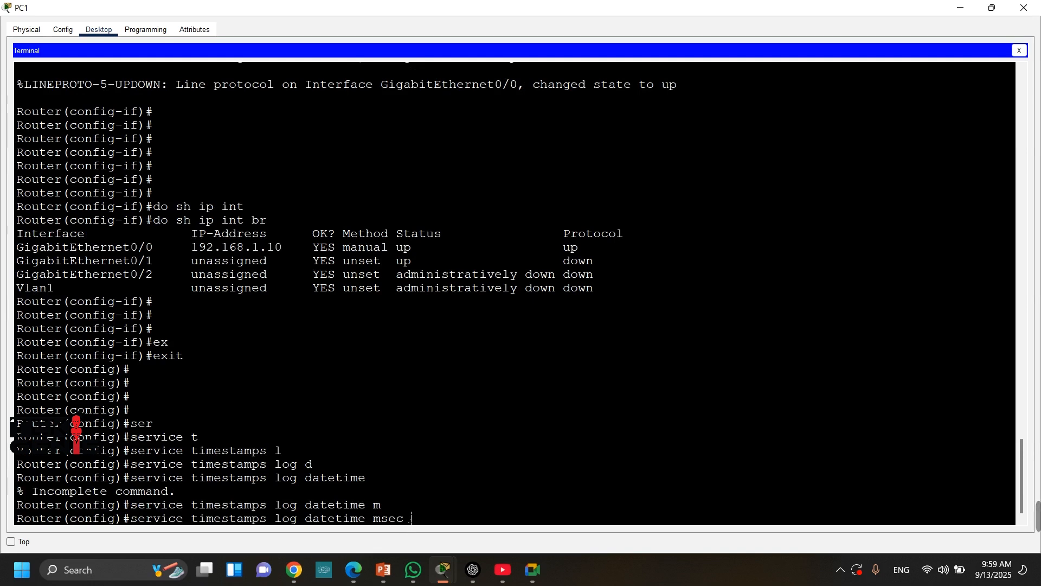
{"action": "left_click_drag", "start_coordinate": [407, 520], "coordinate": [383, 522]}
{"action": "left_click", "coordinate": [410, 521]}
{"action": "key", "text": "Return"}
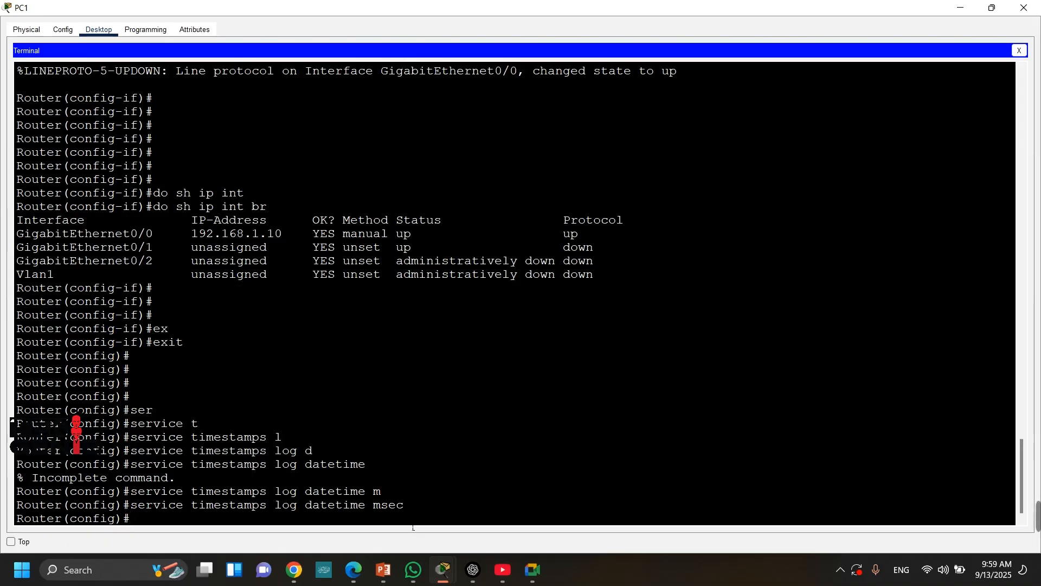
Enter interface configuration mode for gigabitEthernet 0/1.
{"action": "type", "text": "int"}
{"action": "key", "text": "Tab"}
{"action": "type", "text": "g"}
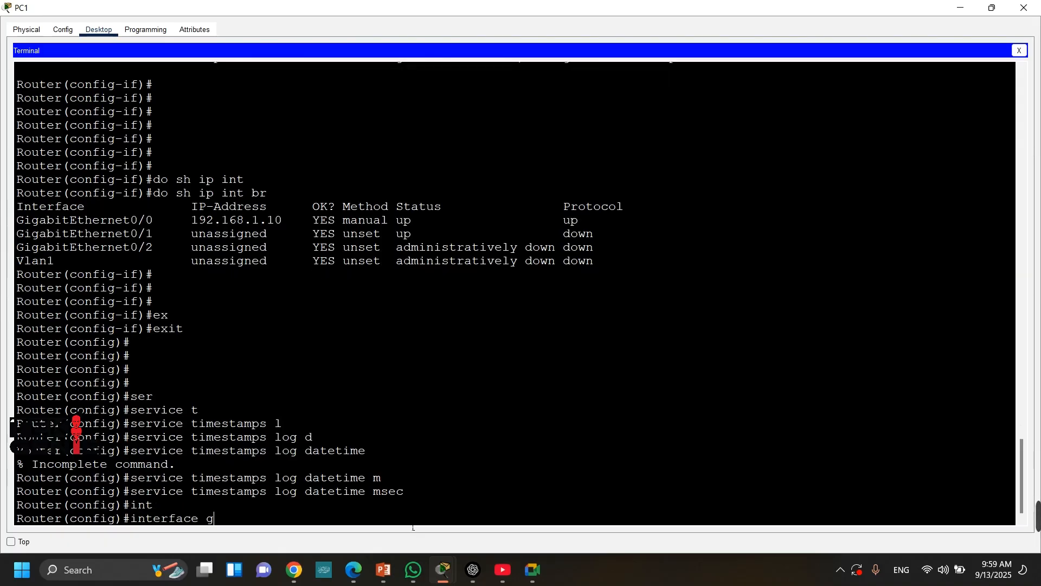
{"action": "key", "text": "Tab"}
{"action": "type", "text": "0/1"}
{"action": "key", "text": "Return"}
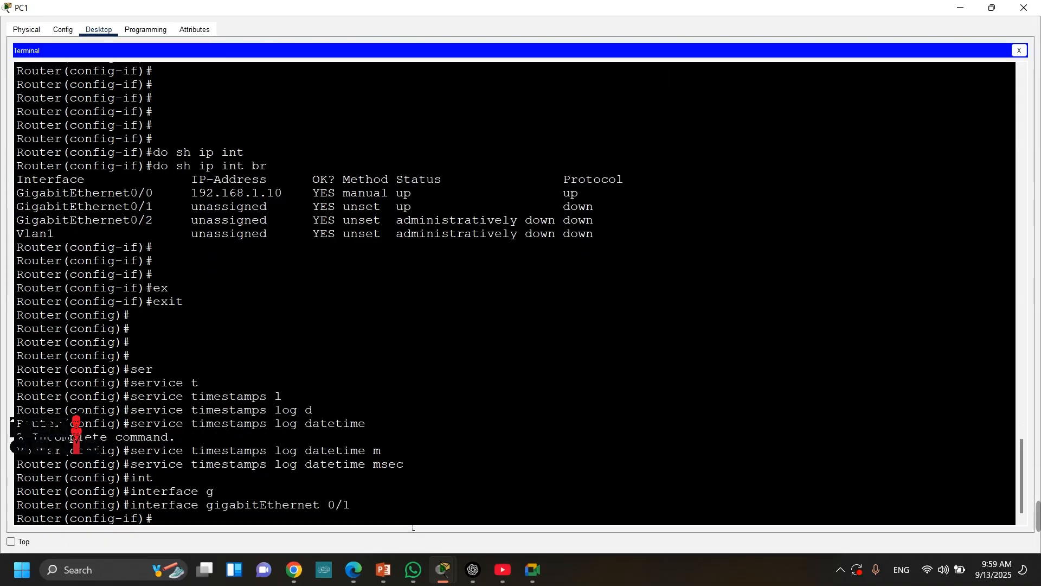
Switch interface configuration to gigabitEthernet 0/0.
{"action": "key", "text": "Up"}
{"action": "key", "text": "BackSpace"}
{"action": "type", "text": "0/0"}
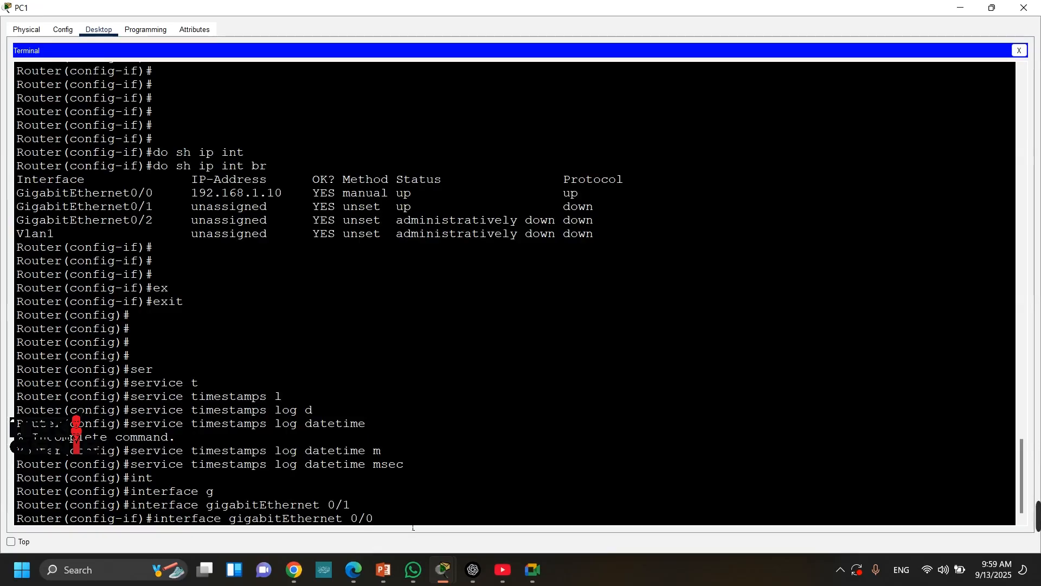
{"action": "key", "text": "Return"}
{"action": "key", "text": "Return"}
{"action": "key", "text": "Return"}
{"action": "key", "text": "Return"}
Run no sh on GigabitEthernet0/0 and follow it with shutdown to generate log messages.
{"action": "type", "text": "no sh"}
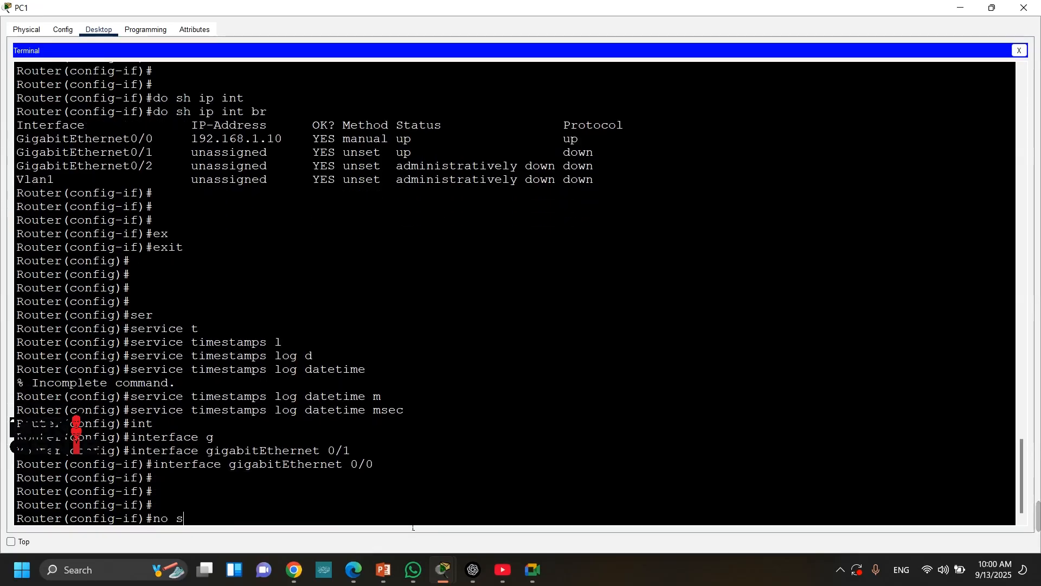
{"action": "key", "text": "Return"}
{"action": "key", "text": "Return"}
{"action": "key", "text": "Return"}
{"action": "type", "text": "sh"}
{"action": "key", "text": "Tab"}
{"action": "key", "text": "Return"}
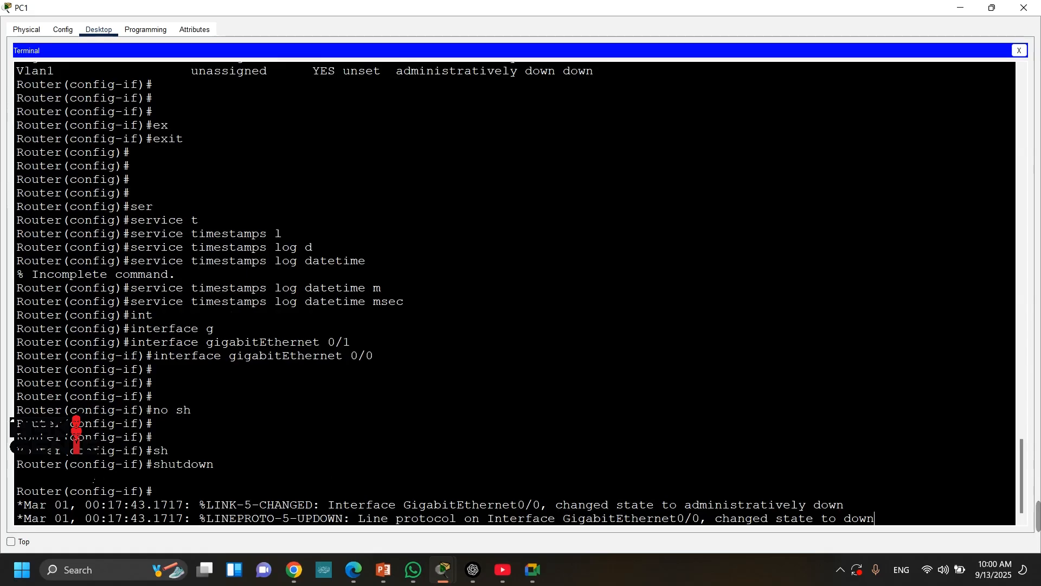
Examine the date and time stamps at the start of the new log messages, and return to an empty prompt.
{"action": "left_click_drag", "start_coordinate": [26, 504], "coordinate": [57, 495]}
{"action": "left_click", "coordinate": [80, 506]}
{"action": "left_click_drag", "start_coordinate": [84, 517], "coordinate": [172, 517]}
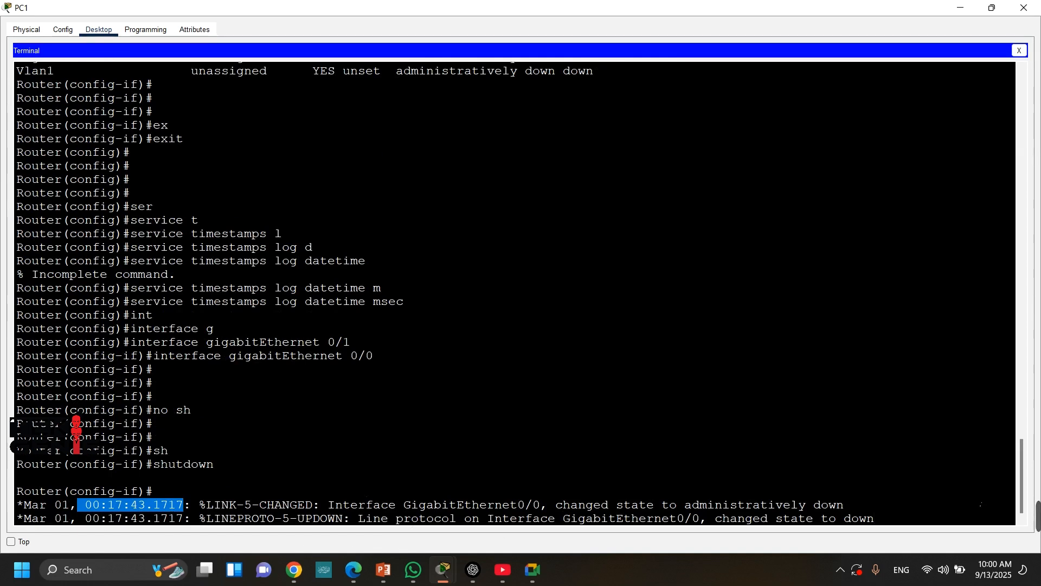
{"action": "left_click", "coordinate": [931, 519]}
{"action": "key", "text": "Return"}
{"action": "key", "text": "Return"}
{"action": "key", "text": "Return"}
{"action": "key", "text": "Return"}
{"action": "key", "text": "Return"}
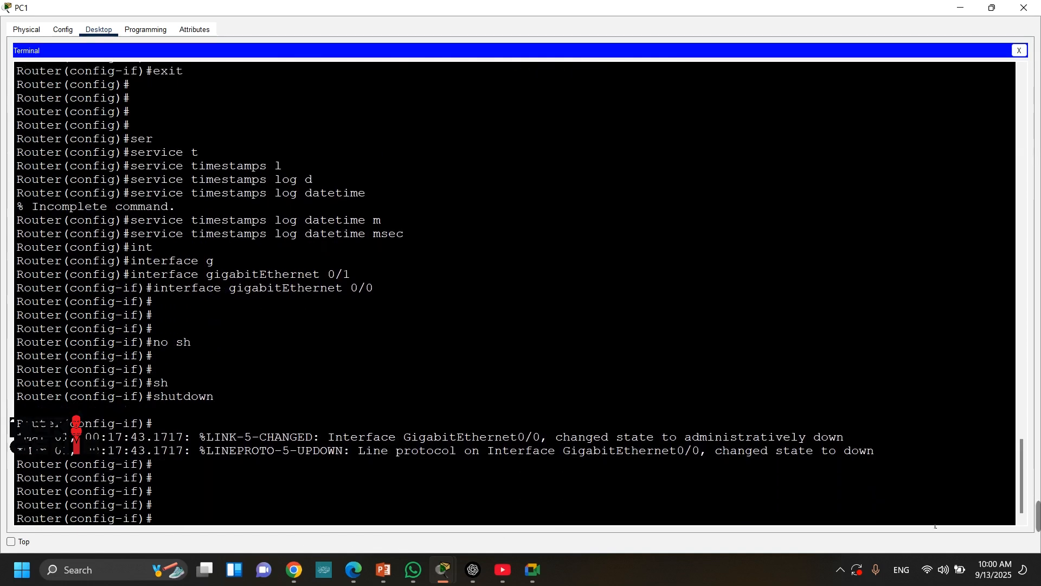
Exit interface and global configuration modes back to privileged EXEC mode.
{"action": "type", "text": "ex"}
{"action": "key", "text": "Tab"}
{"action": "key", "text": "Return"}
{"action": "key", "text": "Return"}
{"action": "key", "text": "Return"}
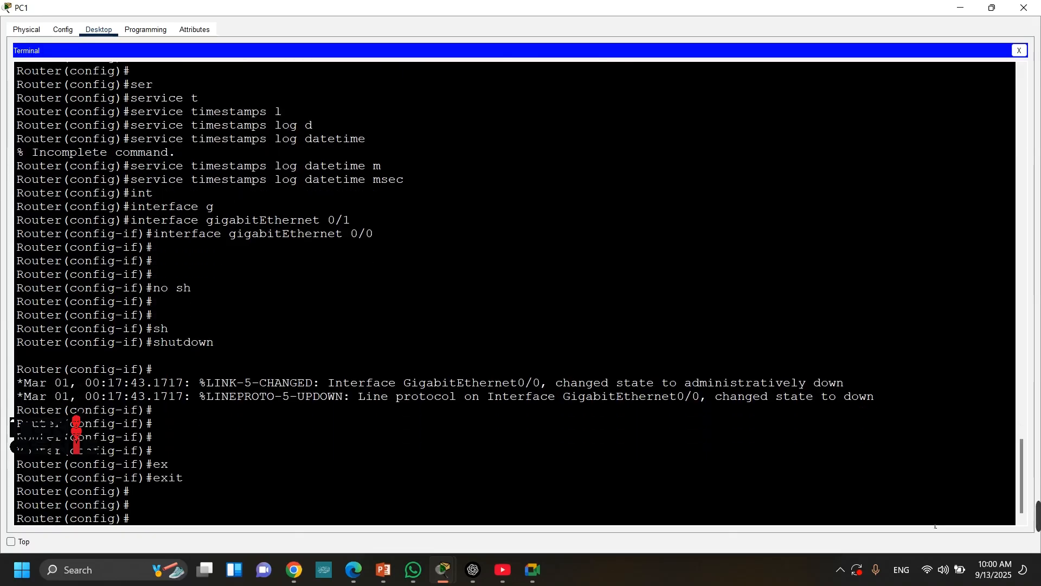
{"action": "type", "text": "ex"}
{"action": "key", "text": "Return"}
{"action": "key", "text": "Return"}
{"action": "key", "text": "Return"}
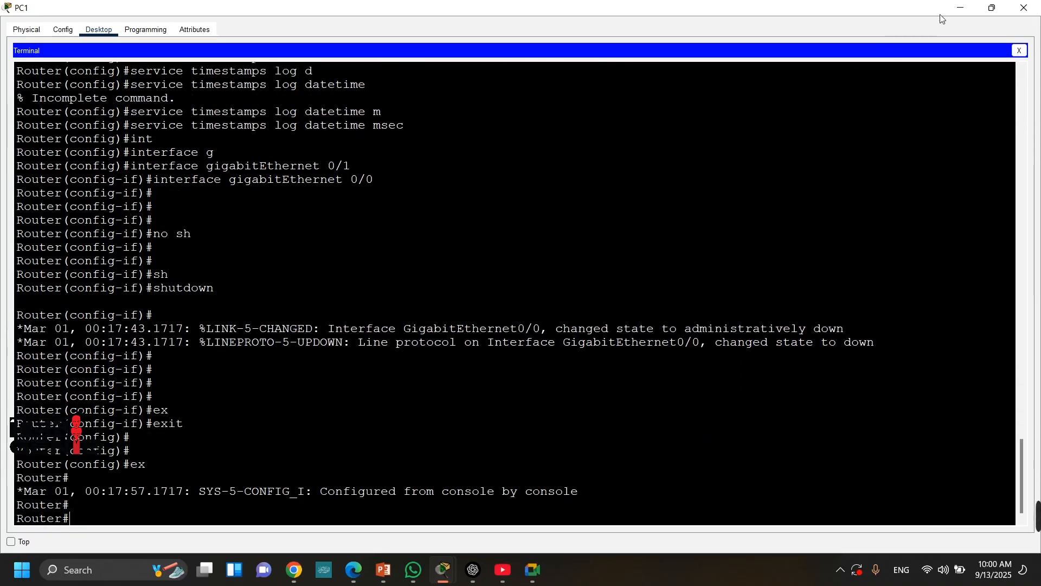
Minimize the PC1 window and examine PC2 and its address label in the network topology.
{"action": "left_click", "coordinate": [960, 7]}
{"action": "left_click", "coordinate": [458, 356]}
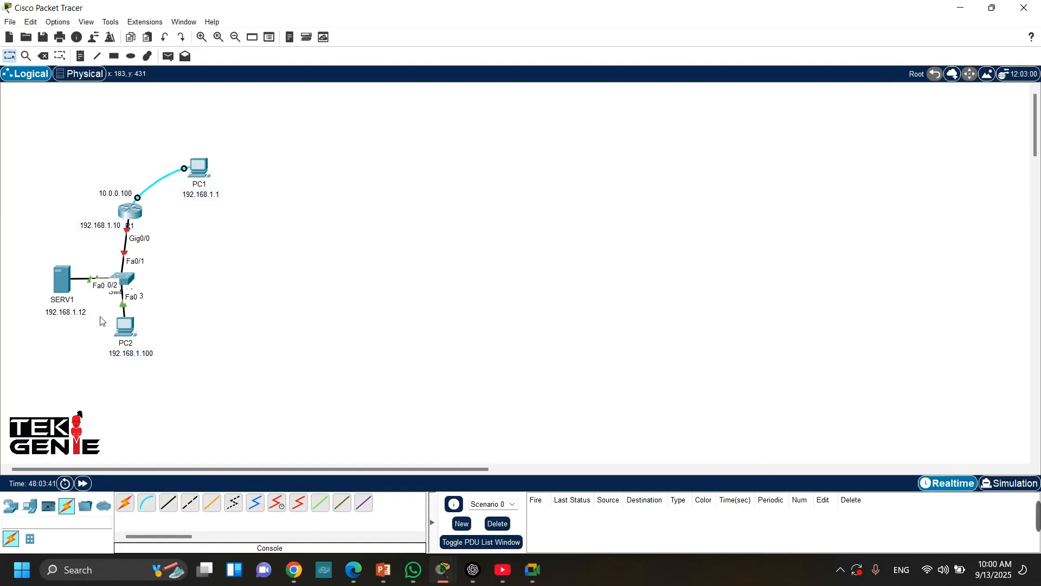
{"action": "left_click_drag", "start_coordinate": [97, 314], "coordinate": [134, 359]}
{"action": "left_click", "coordinate": [198, 390]}
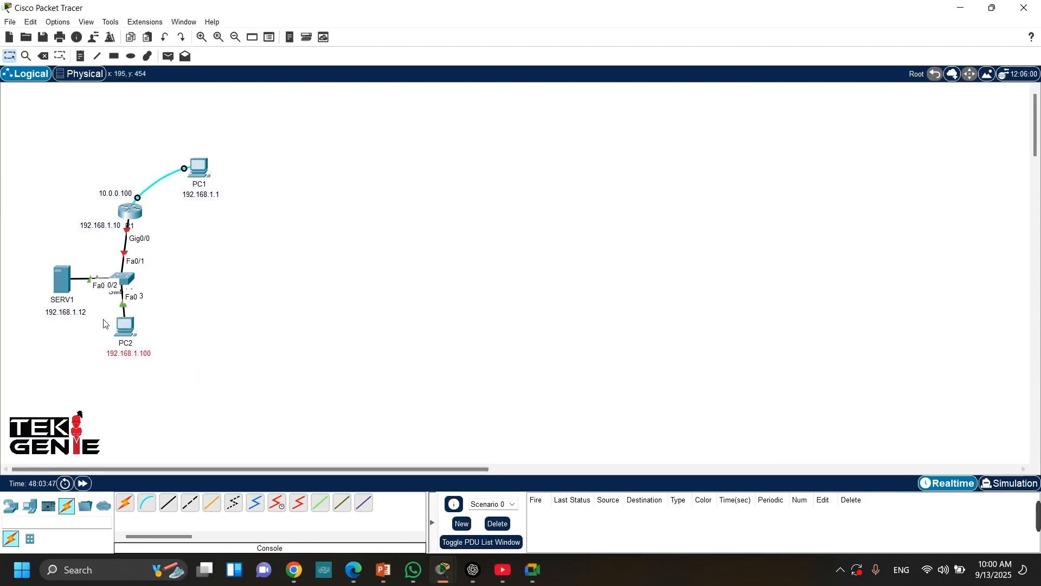
Reopen PC1's terminal and enter global configuration mode with enable and conf t.
{"action": "left_click", "coordinate": [199, 169]}
{"action": "scroll", "coordinate": [582, 477], "scroll_direction": "down", "scroll_amount": 9}
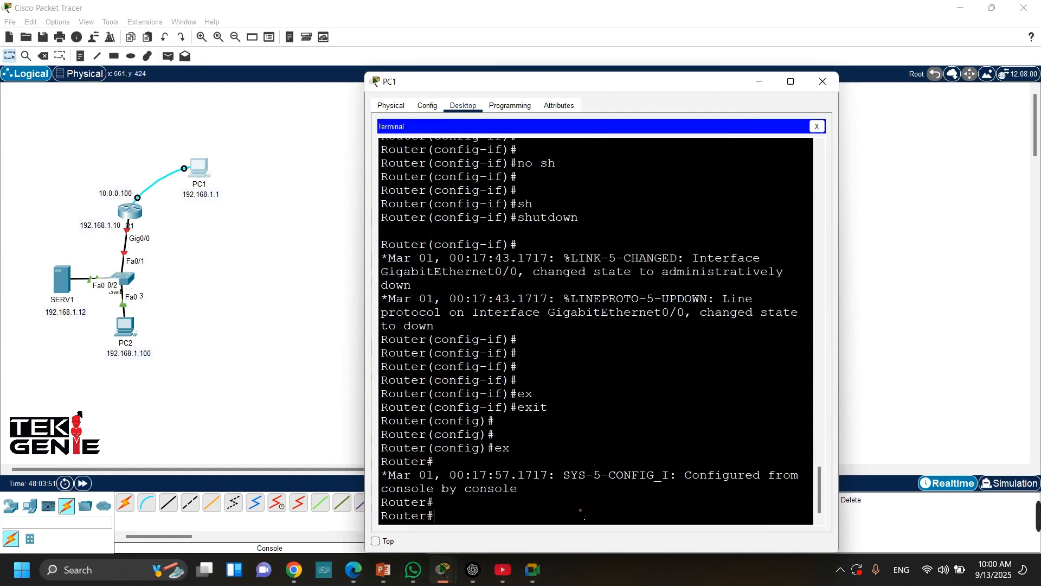
{"action": "key", "text": "Return"}
{"action": "key", "text": "Return"}
{"action": "key", "text": "Return"}
{"action": "type", "text": "en"}
{"action": "key", "text": "Tab"}
{"action": "key", "text": "Return"}
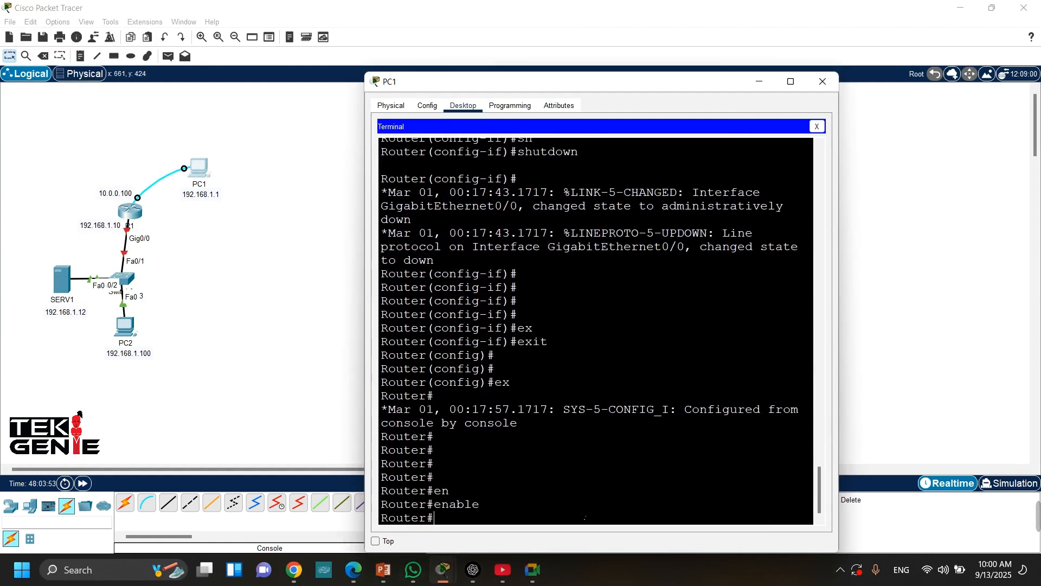
{"action": "type", "text": "conf t"}
{"action": "key", "text": "Return"}
{"action": "key", "text": "Return"}
Enter configuration for interface gigabitEthernet 0/0 and issue the shutdown command.
{"action": "type", "text": "int"}
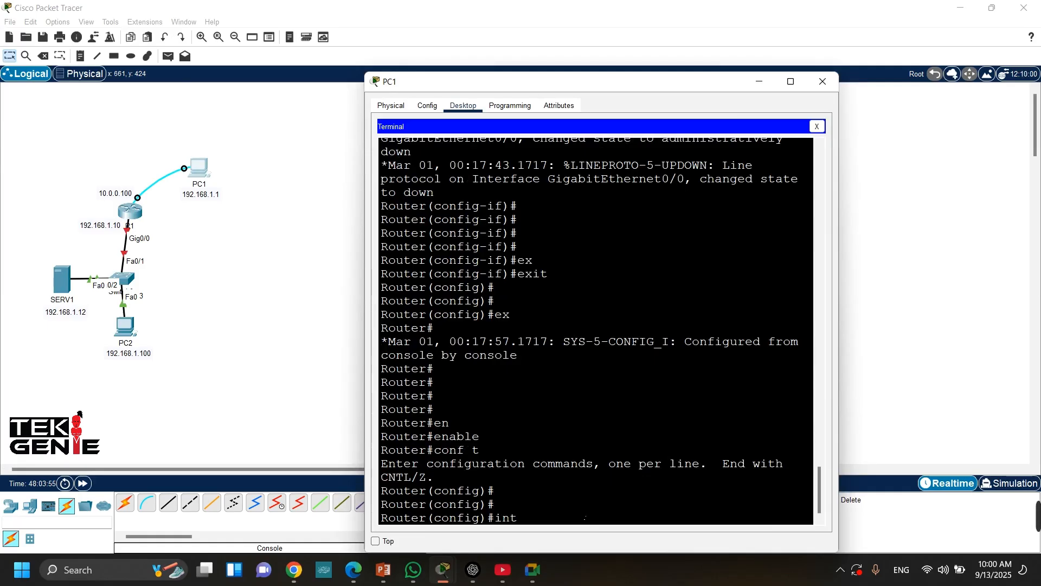
{"action": "key", "text": "Tab"}
{"action": "type", "text": "g"}
{"action": "key", "text": "Tab"}
{"action": "type", "text": "0/0"}
{"action": "key", "text": "Return"}
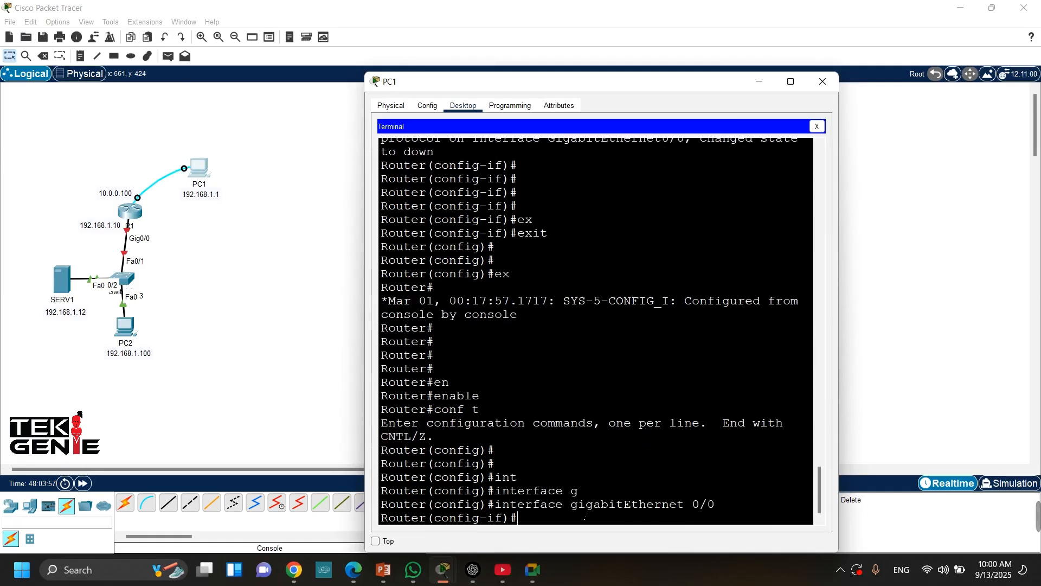
{"action": "key", "text": "Return"}
{"action": "type", "text": "sh"}
{"action": "key", "text": "Tab"}
{"action": "key", "text": "Return"}
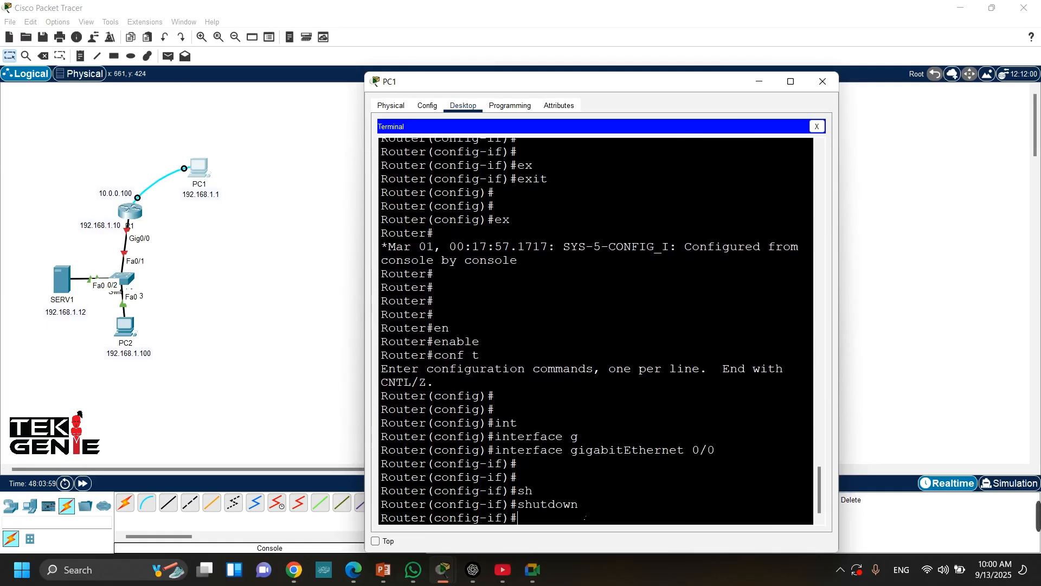
Bring GigabitEthernet0/0 back up with no sh.
{"action": "type", "text": "no sh"}
{"action": "key", "text": "Return"}
{"action": "key", "text": "Return"}
{"action": "key", "text": "Return"}
{"action": "key", "text": "Return"}
{"action": "key", "text": "Return"}
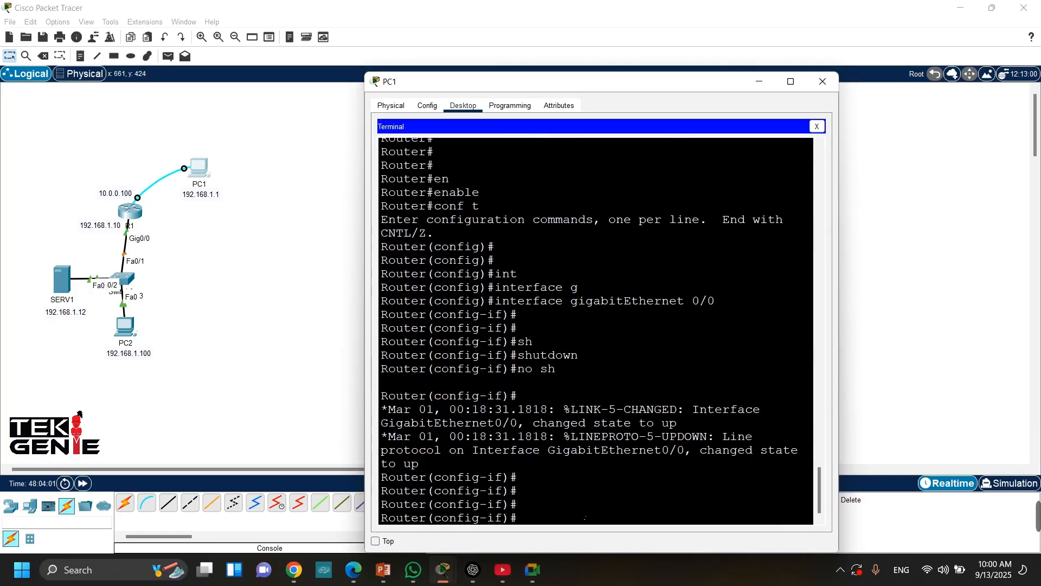
Leave the GigabitEthernet0/0 interface configuration for global configuration mode.
{"action": "type", "text": "ex"}
{"action": "key", "text": "Return"}
{"action": "key", "text": "Return"}
{"action": "key", "text": "Return"}
{"action": "key", "text": "Return"}
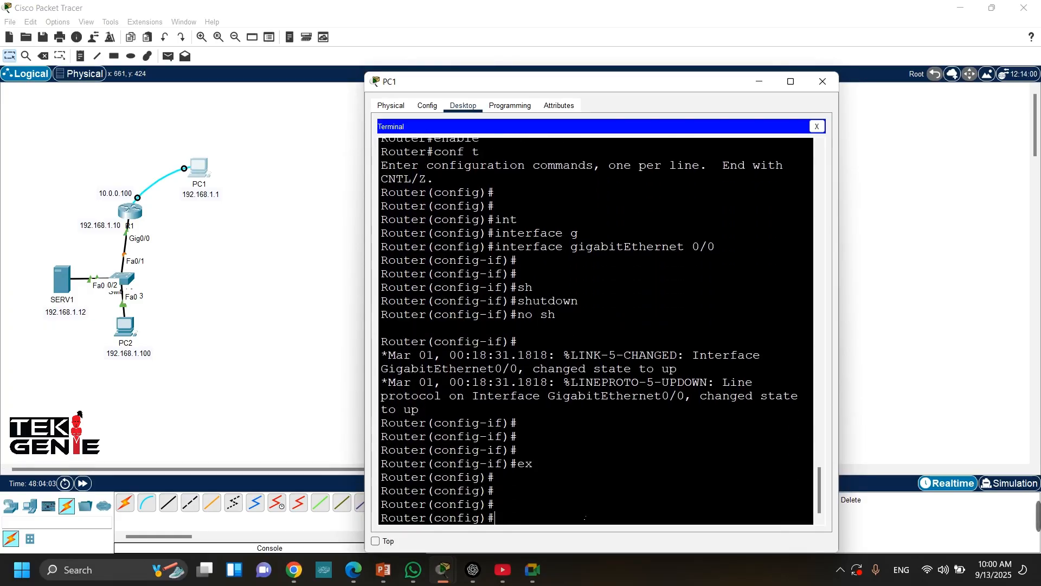
Fast-forward the simulation time and open PC2's Command Prompt at a clean C:\> prompt.
{"action": "left_click", "coordinate": [205, 319]}
{"action": "double_click", "coordinate": [84, 483]}
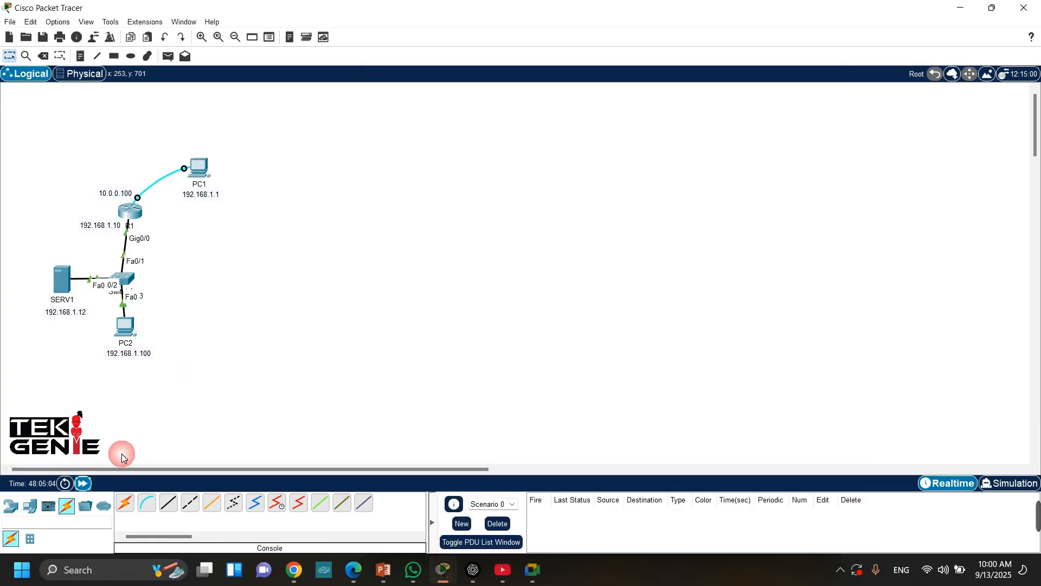
{"action": "left_click", "coordinate": [123, 327]}
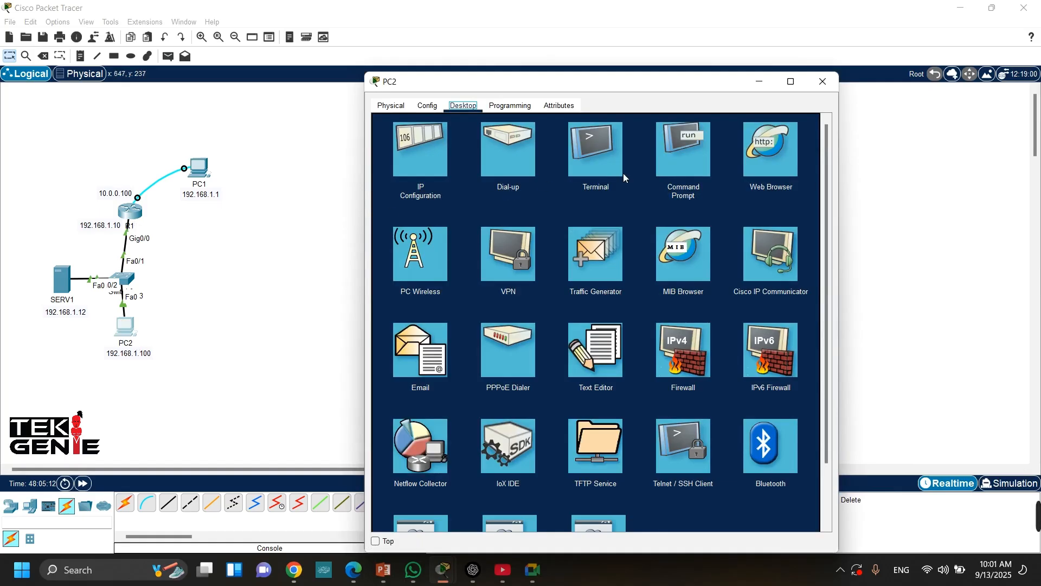
{"action": "left_click", "coordinate": [686, 158]}
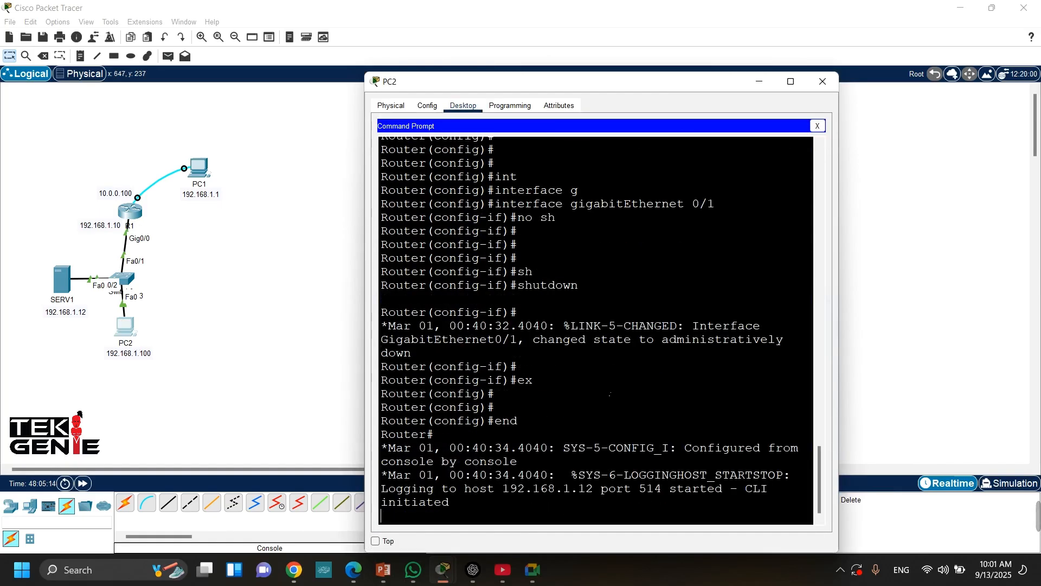
{"action": "key", "text": "Return"}
{"action": "key", "text": "Return"}
{"action": "key", "text": "Return"}
{"action": "key", "text": "Return"}
{"action": "key", "text": "Return"}
{"action": "key", "text": "Return"}
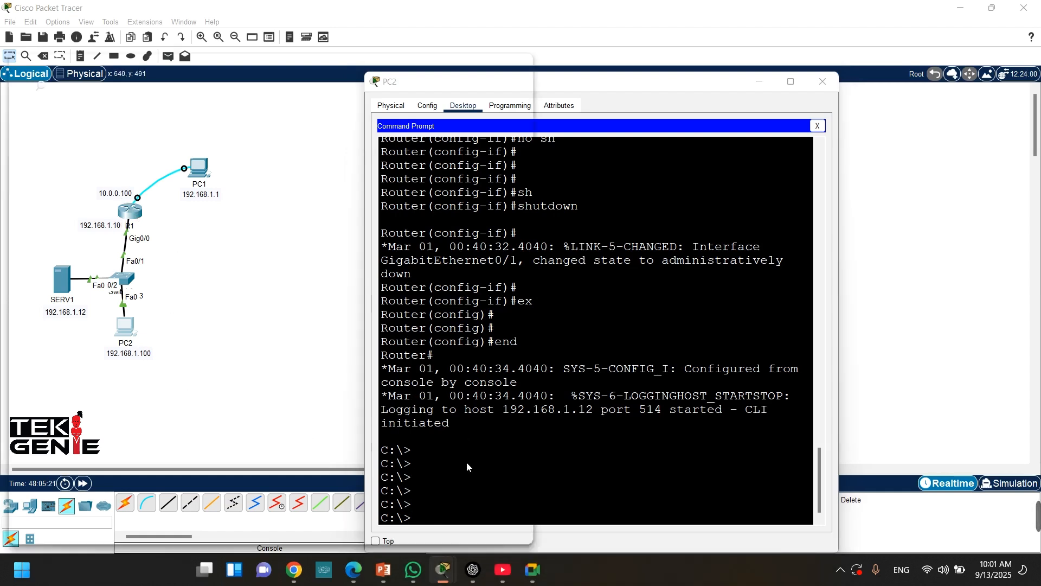
Open a Telnet session from PC2 to 10.0.0.100 and enter the user access password.
{"action": "key", "text": "super+s"}
{"action": "left_click", "coordinate": [665, 481]}
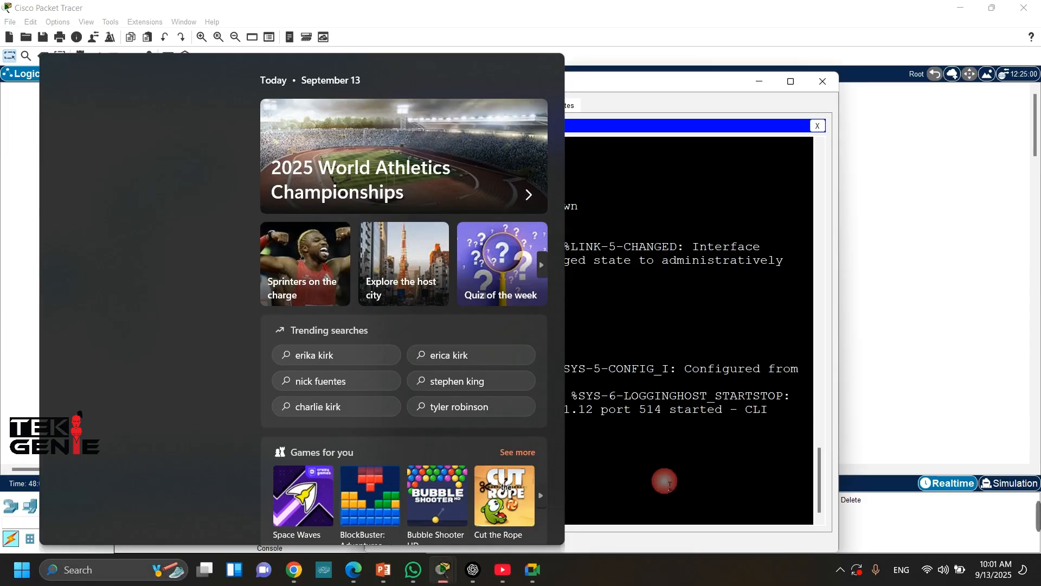
{"action": "type", "text": "telnet"}
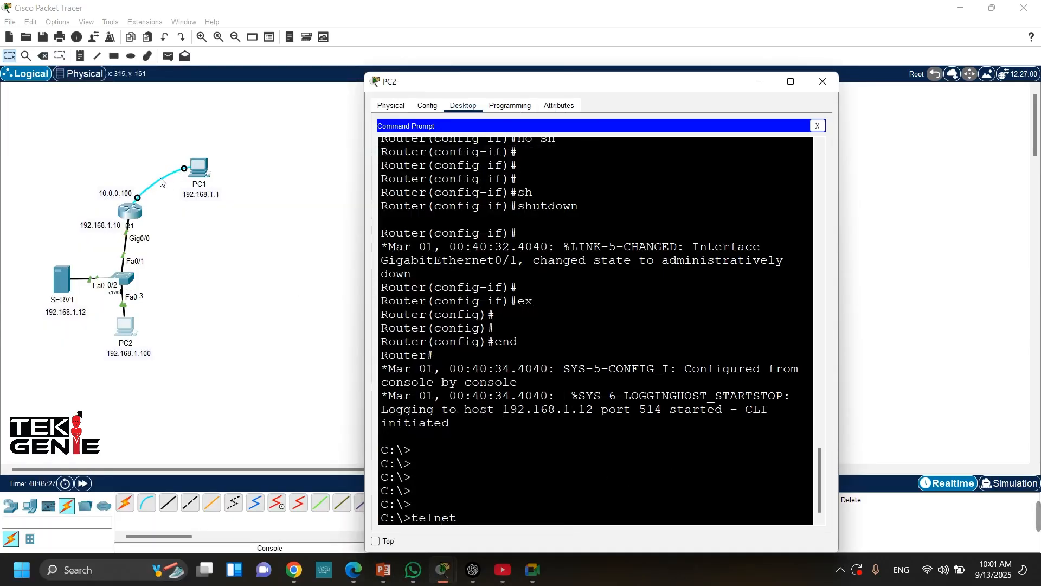
{"action": "type", "text": " 10.0.1"}
{"action": "key", "text": "BackSpace"}
{"action": "type", "text": "0.100"}
{"action": "key", "text": "Return"}
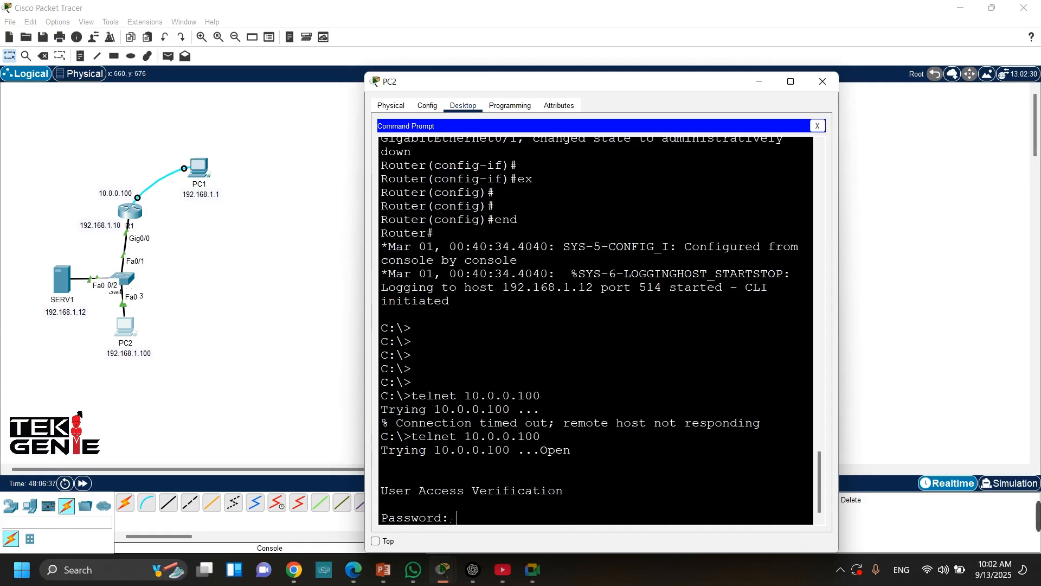
{"action": "key", "text": "Return"}
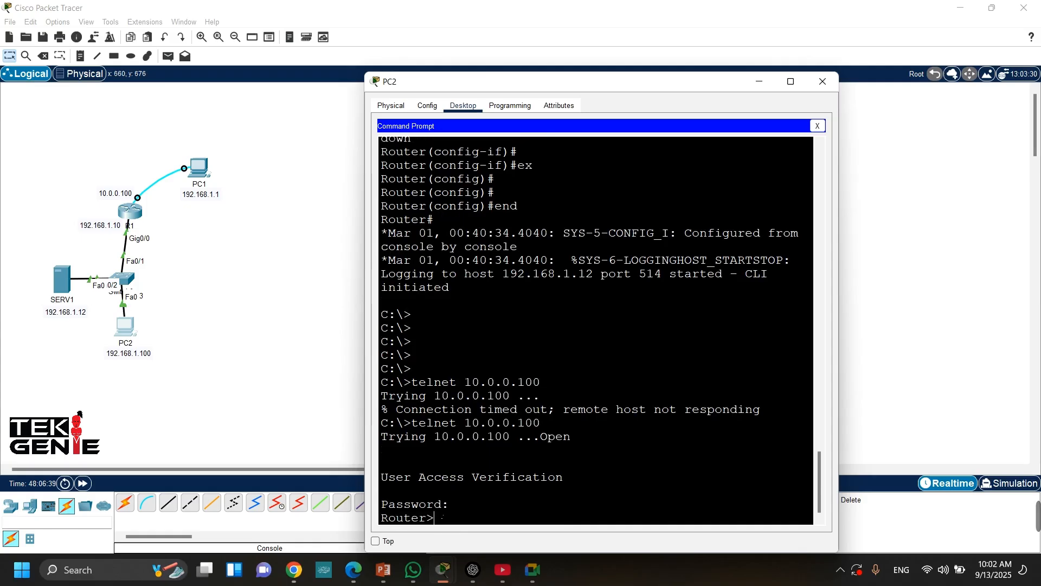
Enter privileged EXEC mode in the Telnet session with enable and the enable password.
{"action": "type", "text": "n"}
{"action": "key", "text": "Return"}
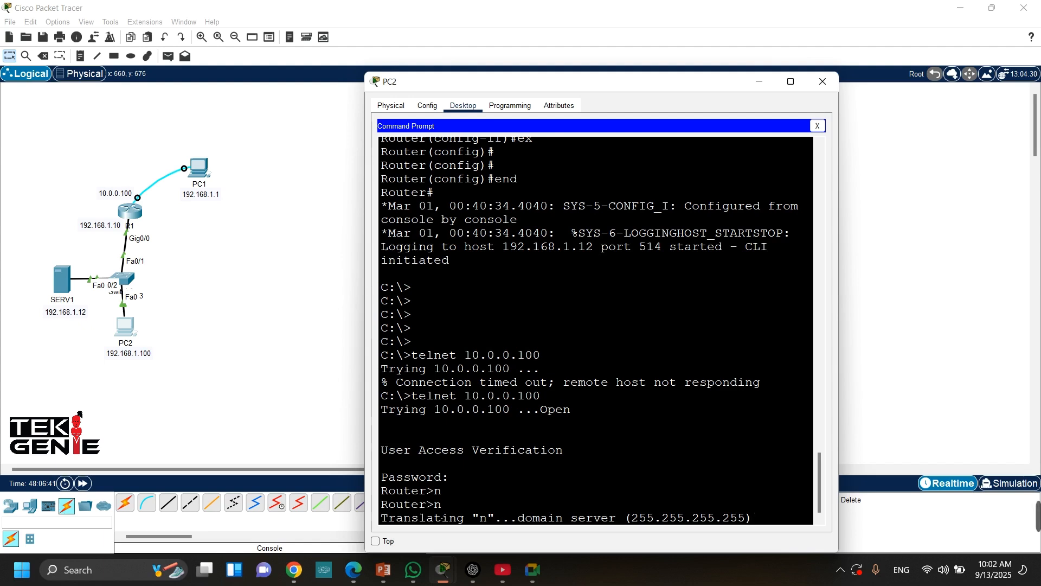
{"action": "type", "text": "en"}
{"action": "key", "text": "Tab"}
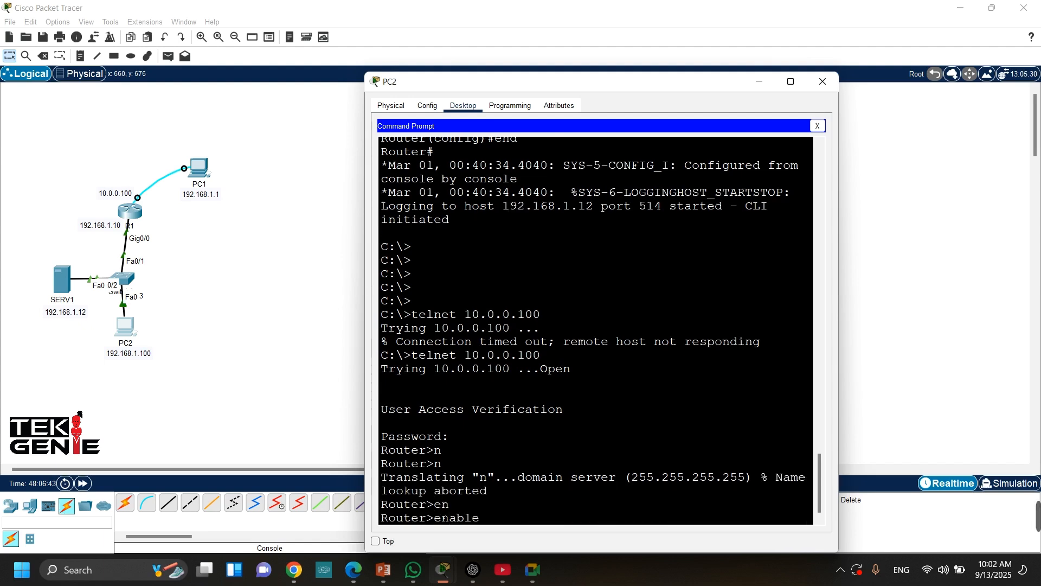
{"action": "key", "text": "Return"}
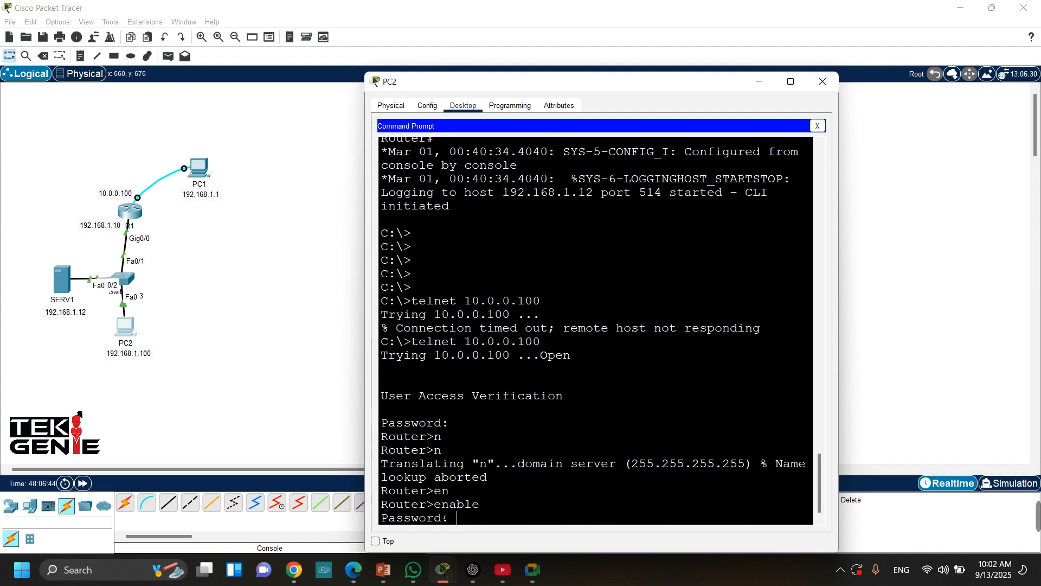
{"action": "key", "text": "Return"}
Enter global configuration mode on the router with conf t.
{"action": "type", "text": "conf t"}
{"action": "key", "text": "Return"}
{"action": "key", "text": "Return"}
{"action": "key", "text": "Return"}
{"action": "key", "text": "Return"}
{"action": "key", "text": "Return"}
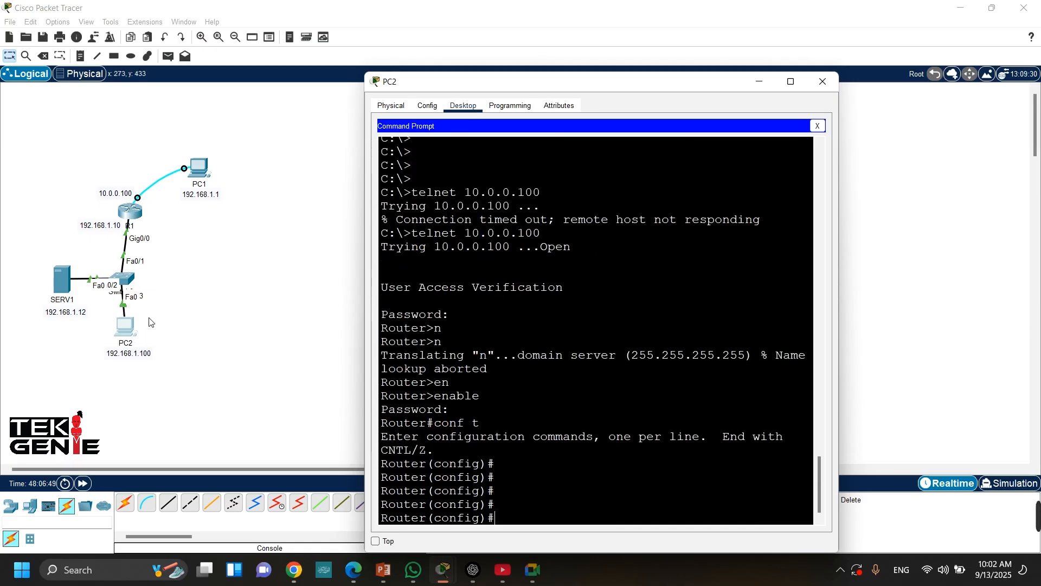
Check R1's CLI for log messages, and enter interface gigabitEthernet 0/1 configuration in PC2's Telnet session.
{"action": "left_click", "coordinate": [136, 211]}
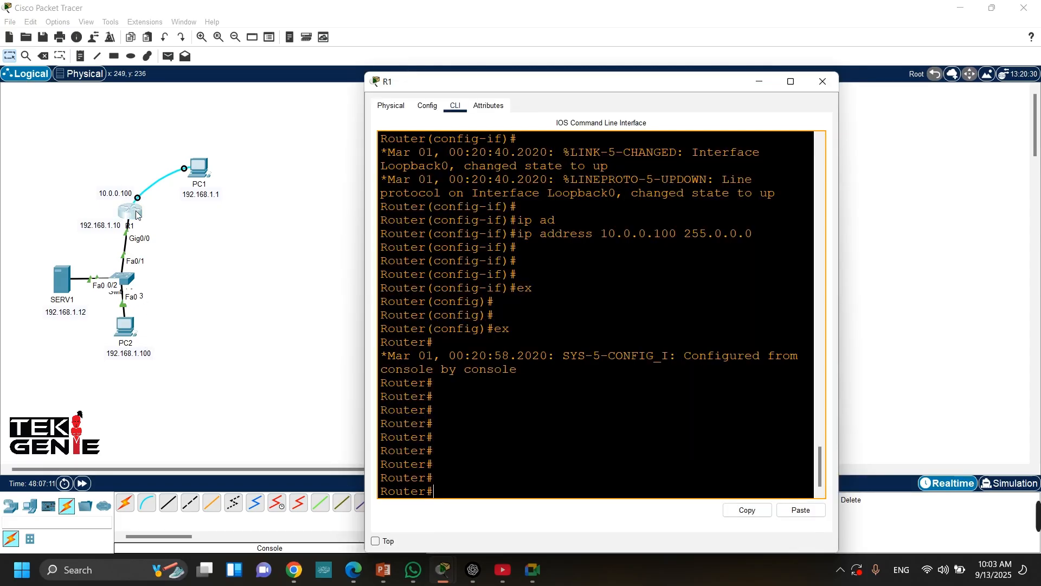
{"action": "left_click", "coordinate": [132, 321]}
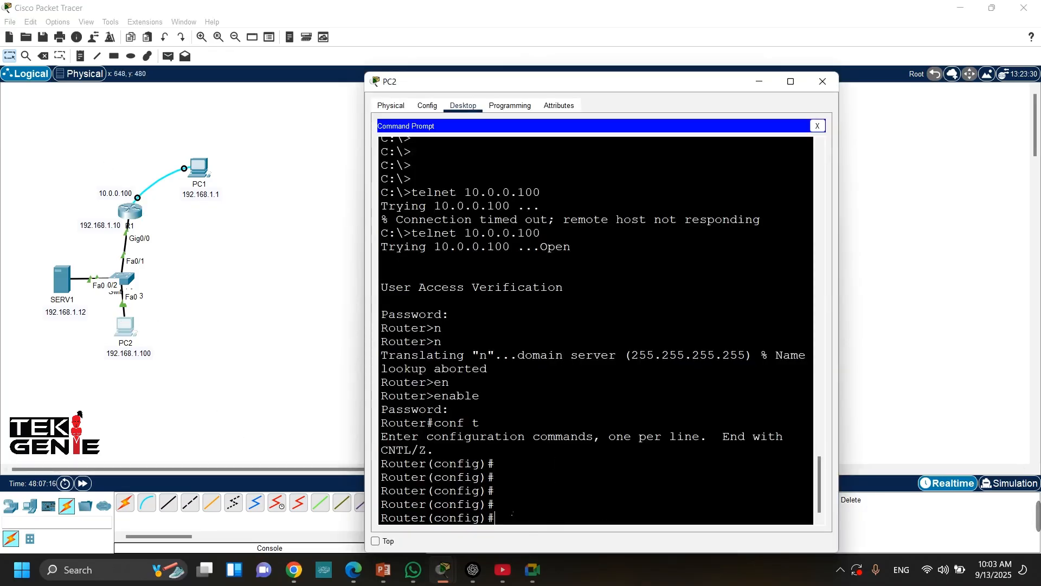
{"action": "type", "text": "int"}
{"action": "key", "text": "Tab"}
{"action": "type", "text": "g"}
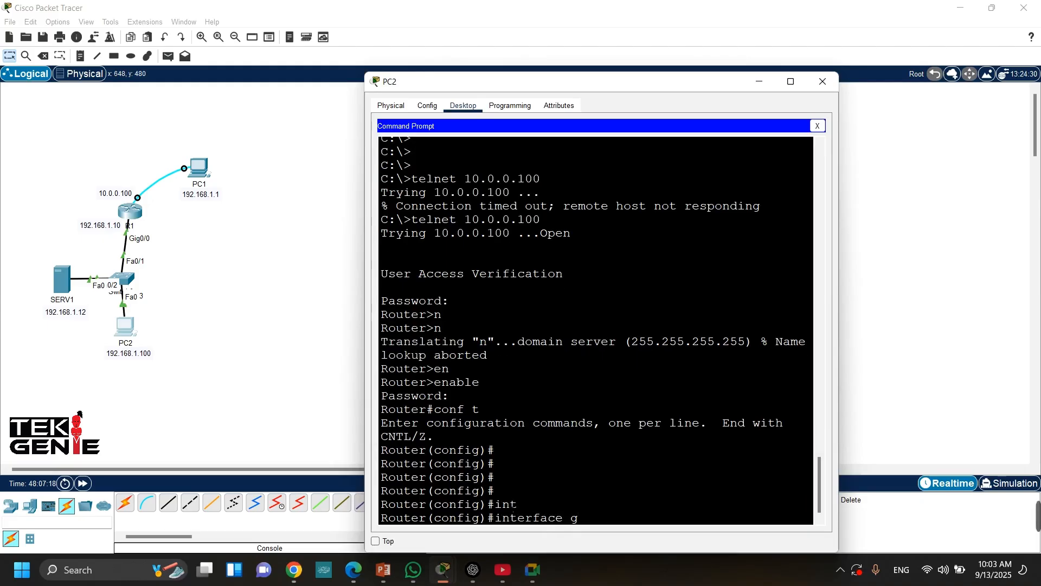
{"action": "key", "text": "Tab"}
{"action": "type", "text": "0/1"}
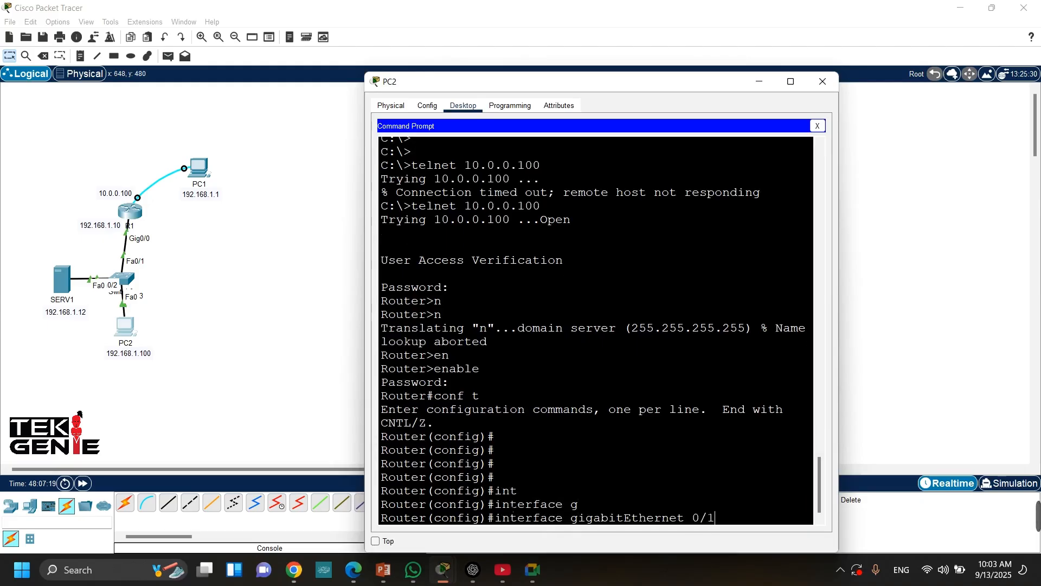
{"action": "key", "text": "Return"}
{"action": "key", "text": "Return"}
{"action": "key", "text": "Return"}
{"action": "key", "text": "Return"}
{"action": "key", "text": "Return"}
Disable the GigabitEthernet0/1 interface with shutdown.
{"action": "type", "text": "sh"}
{"action": "key", "text": "Tab"}
{"action": "key", "text": "Return"}
{"action": "key", "text": "Return"}
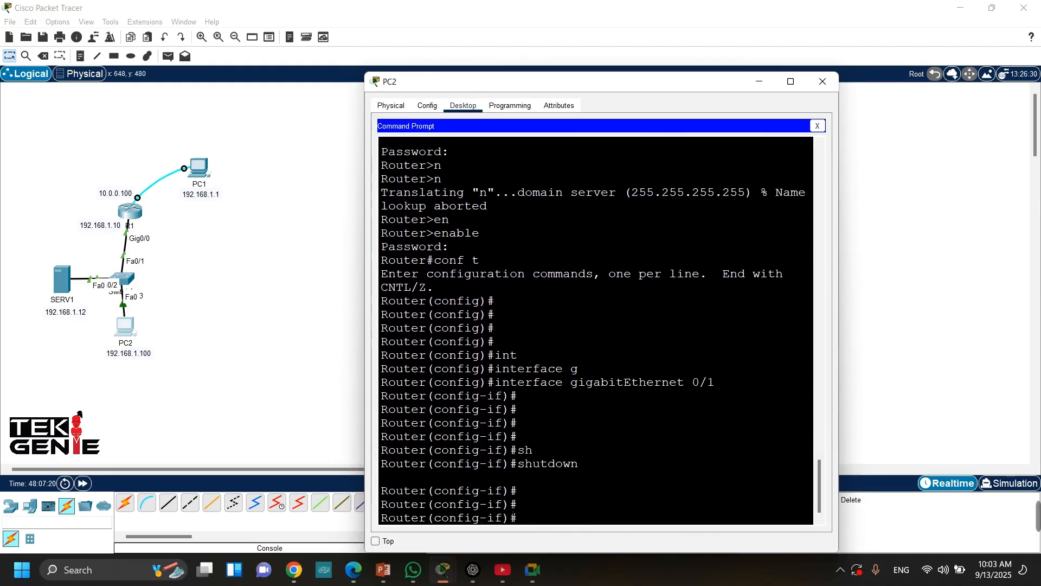
Re-enable the GigabitEthernet0/1 interface with no sh.
{"action": "type", "text": "no sh"}
{"action": "key", "text": "Return"}
{"action": "key", "text": "Return"}
{"action": "key", "text": "Return"}
{"action": "key", "text": "Return"}
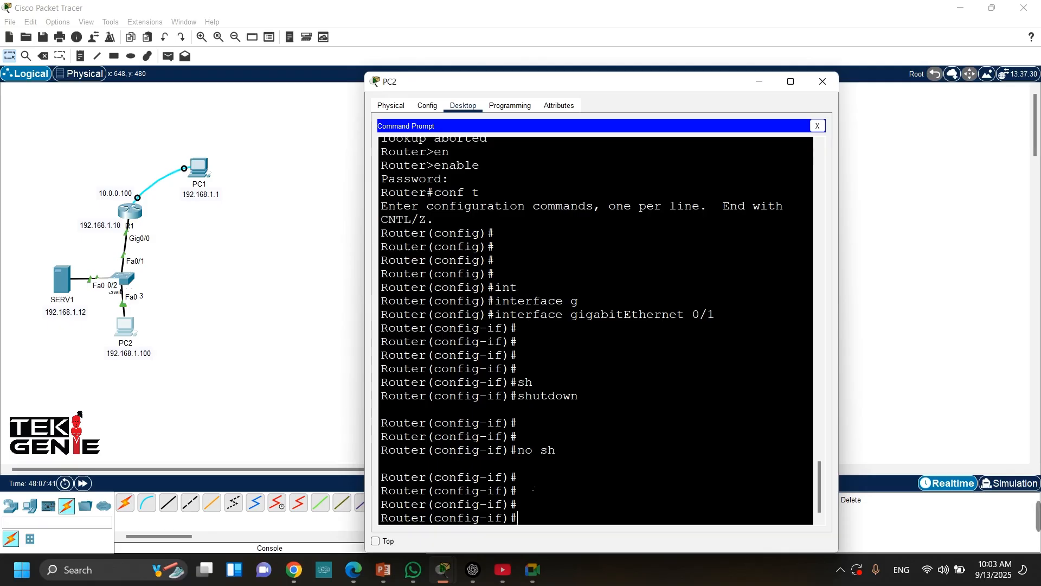
Enable log message display in the Telnet session with do terminal monitor.
{"action": "type", "text": "do t"}
{"action": "type", "text": "erminal"}
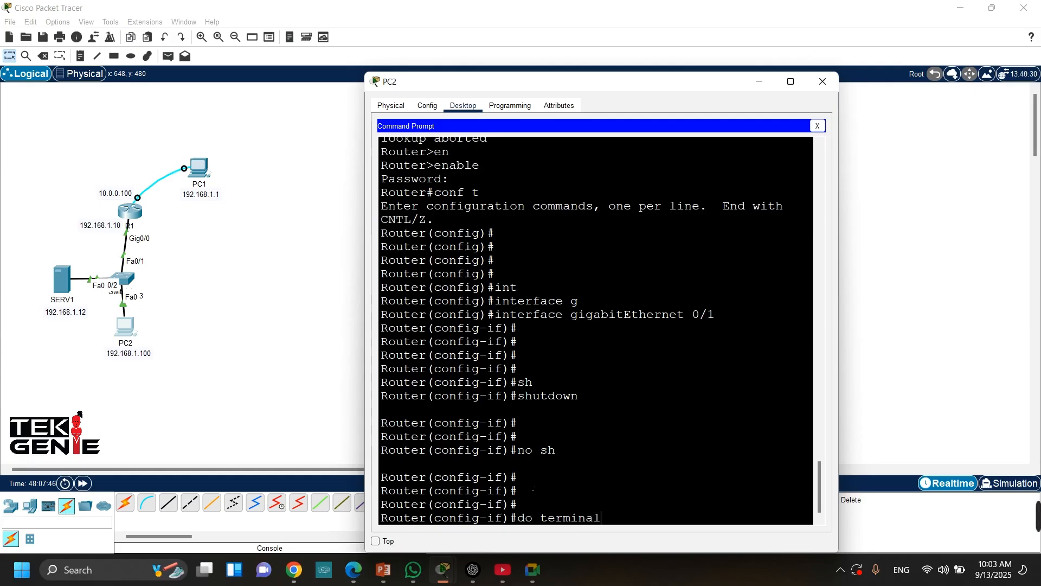
{"action": "type", "text": " monitor"}
{"action": "key", "text": "Return"}
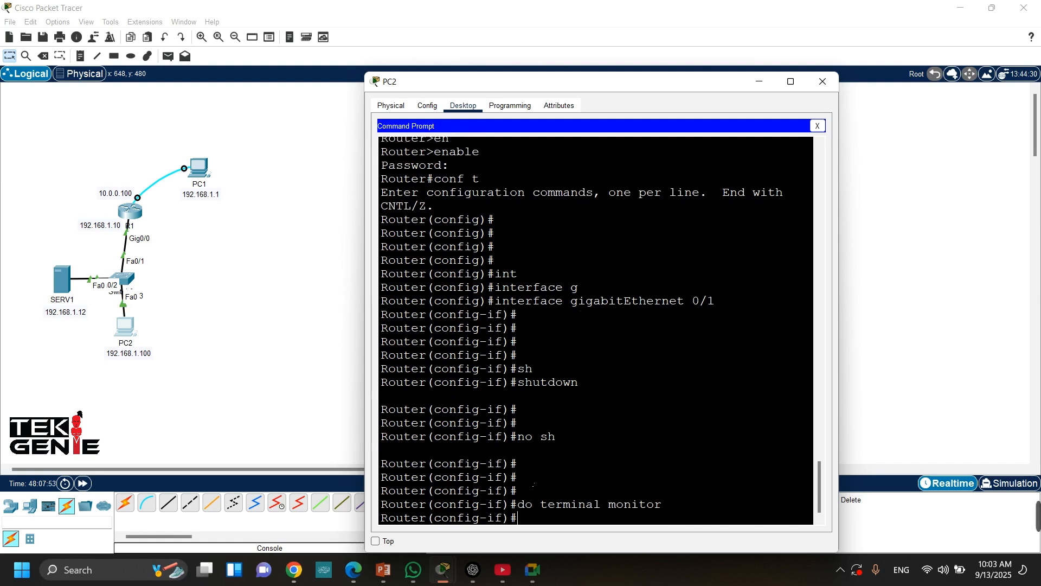
Shut down GigabitEthernet0/1 again to generate a log message in the Telnet session.
{"action": "type", "text": "sh"}
{"action": "key", "text": "Tab"}
{"action": "key", "text": "Return"}
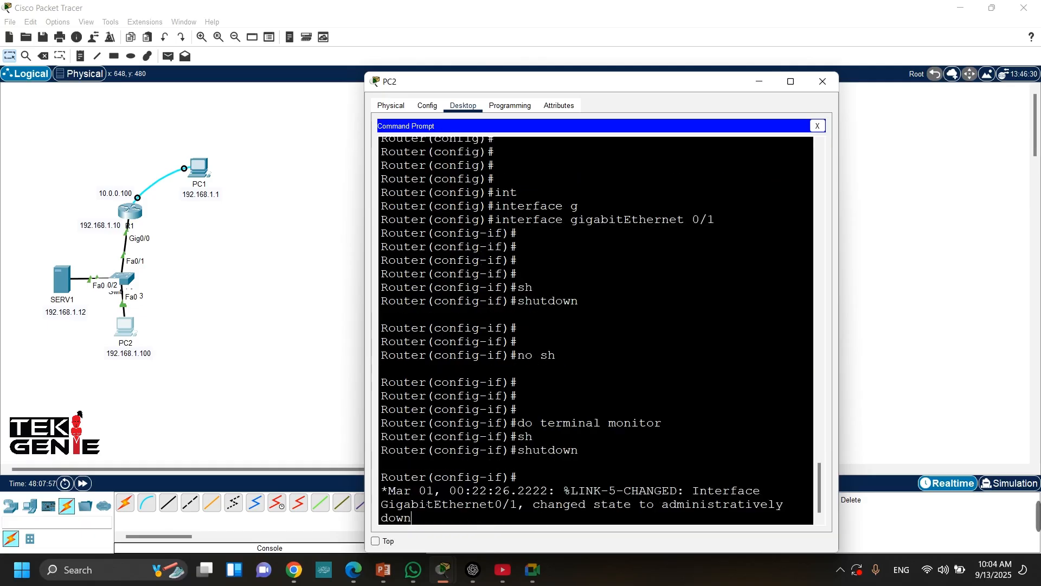
Highlight the timestamp and the severity level in the interface's LINK-5-CHANGED log message, and return to a fresh prompt.
{"action": "left_click_drag", "start_coordinate": [388, 491], "coordinate": [511, 491]}
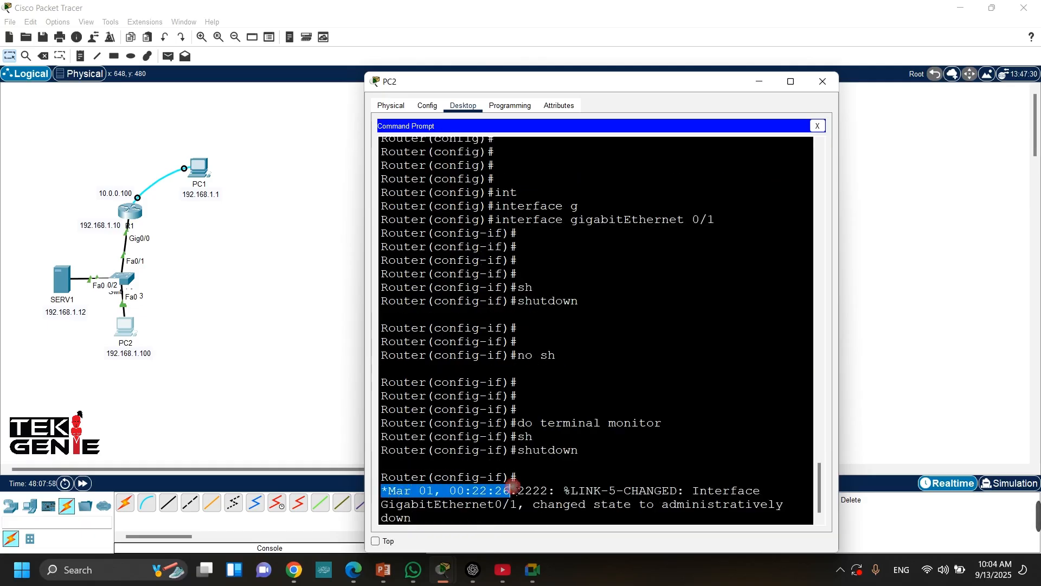
{"action": "left_click_drag", "start_coordinate": [586, 491], "coordinate": [616, 493]}
{"action": "left_click", "coordinate": [609, 492]}
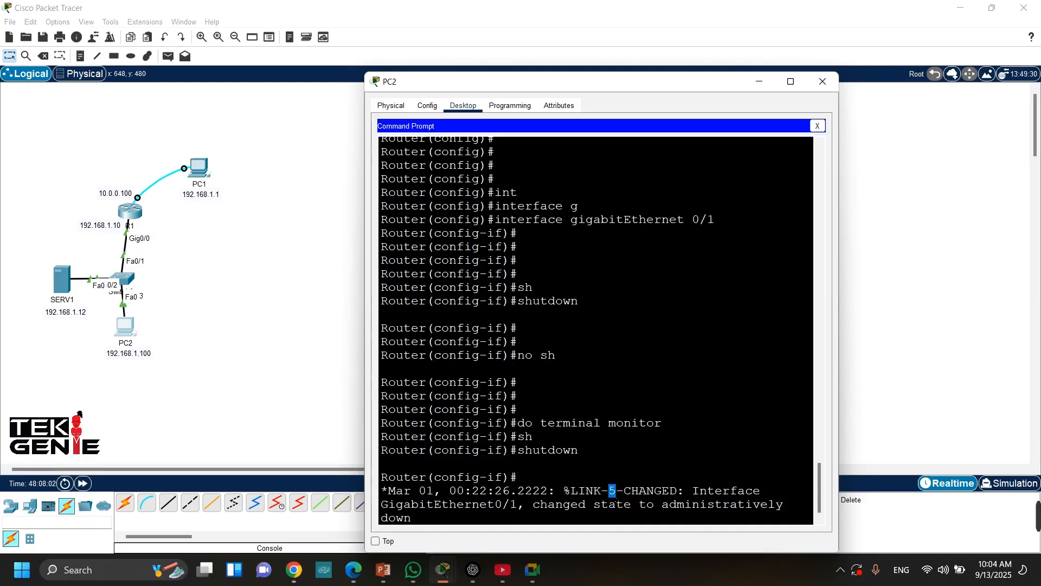
{"action": "left_click", "coordinate": [616, 492]}
{"action": "left_click", "coordinate": [544, 512]}
{"action": "key", "text": "Return"}
{"action": "key", "text": "Return"}
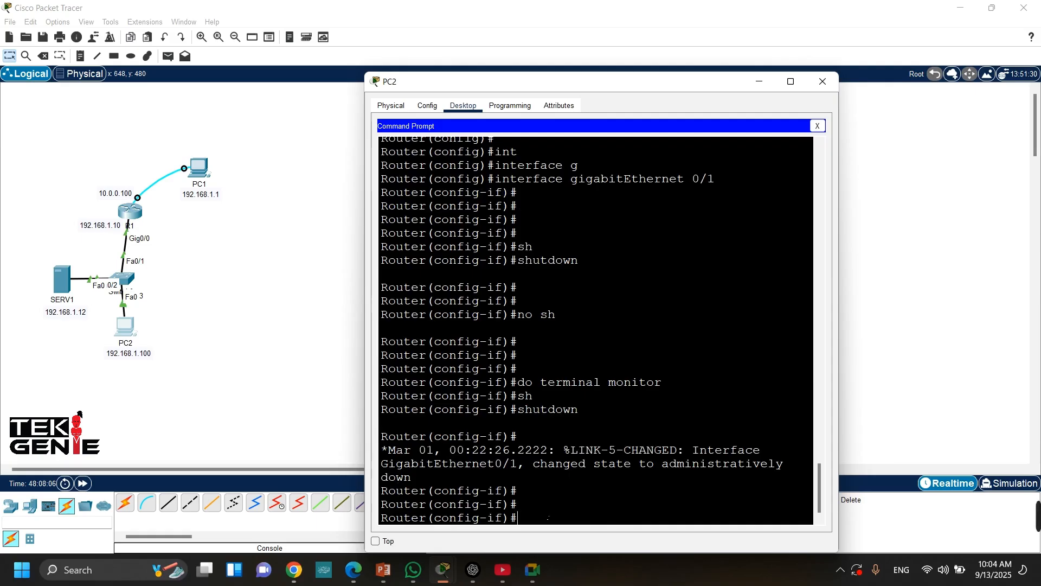
Bring GigabitEthernet0/1 back up with no sh.
{"action": "type", "text": "no sh"}
{"action": "key", "text": "Return"}
{"action": "key", "text": "Return"}
{"action": "key", "text": "Return"}
Exit to global configuration mode and highlight the do terminal monitor command in the session output.
{"action": "type", "text": "ex"}
{"action": "key", "text": "Return"}
{"action": "key", "text": "Return"}
{"action": "key", "text": "Return"}
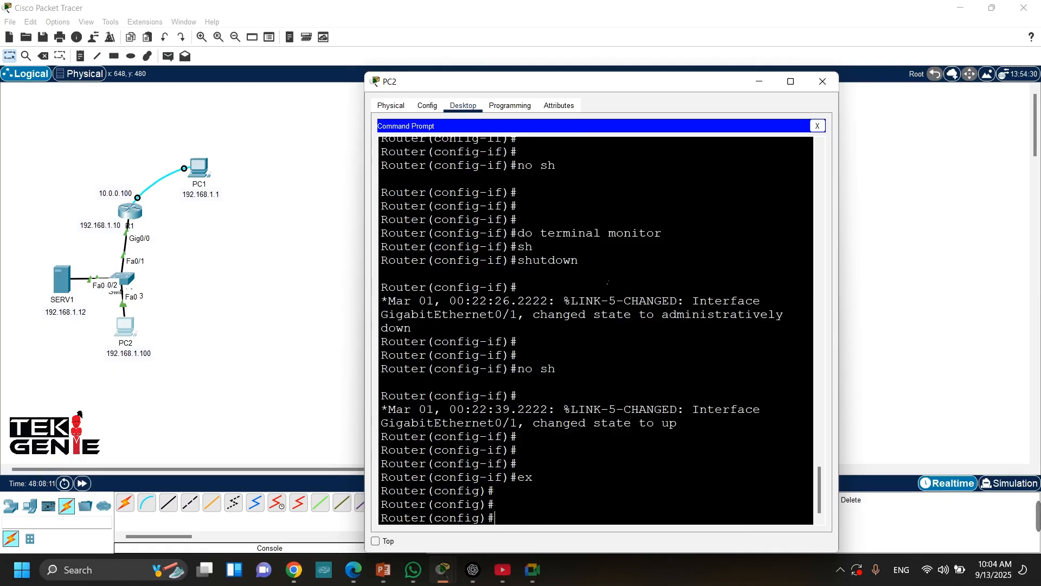
{"action": "mouse_move", "coordinate": [517, 233]}
{"action": "left_mouse_down"}
{"action": "mouse_move", "coordinate": [659, 234]}
{"action": "mouse_move", "coordinate": [381, 234]}
{"action": "mouse_move", "coordinate": [531, 235]}
{"action": "mouse_move", "coordinate": [517, 234]}
{"action": "left_mouse_up"}
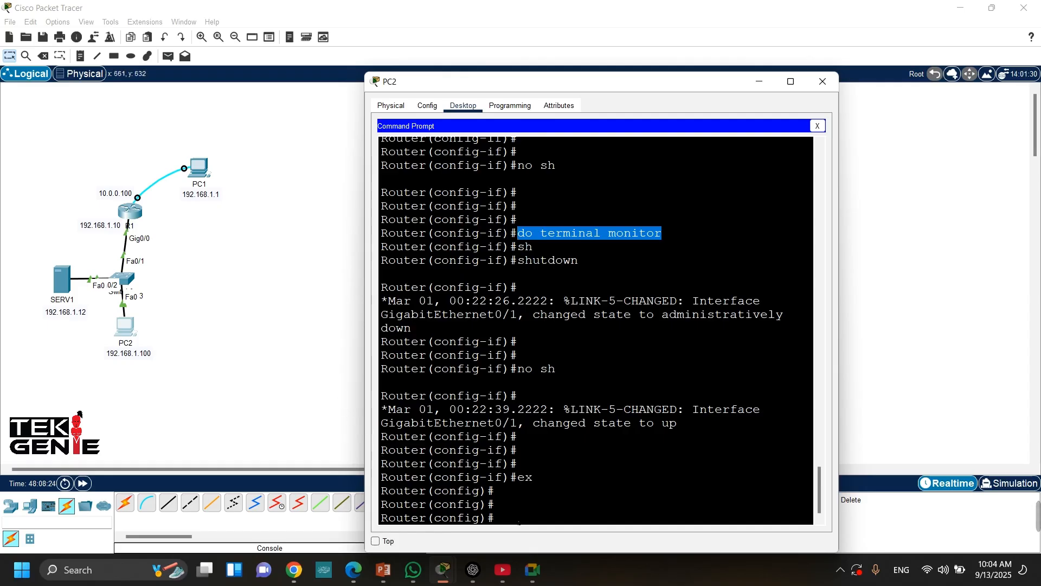
{"action": "scroll", "coordinate": [519, 523], "scroll_direction": "down", "scroll_amount": 1}
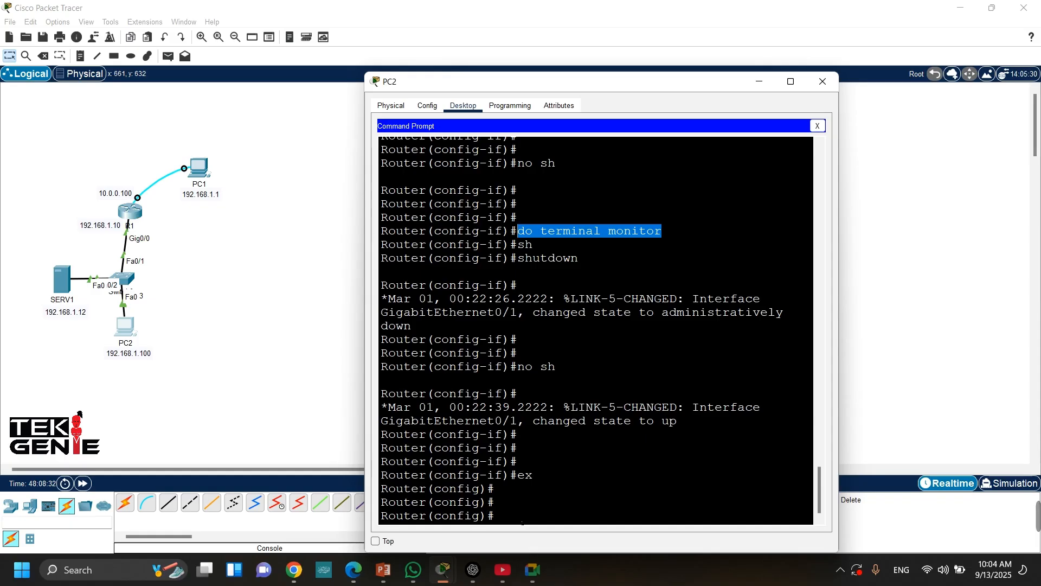
Display the router's logging status with do sh logg and page through to the end of the output.
{"action": "left_click", "coordinate": [522, 524]}
{"action": "type", "text": "do s"}
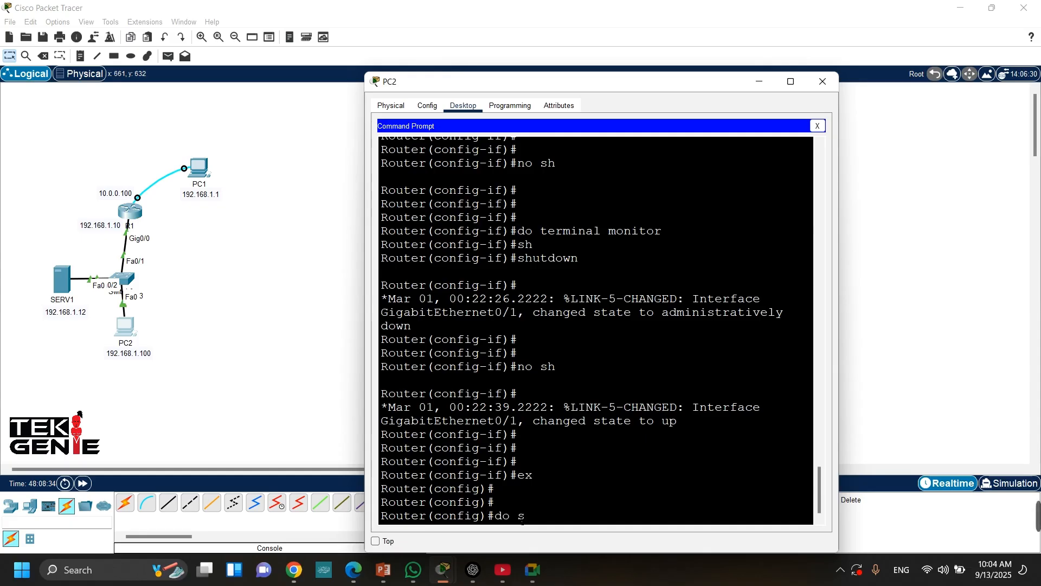
{"action": "type", "text": "h log"}
{"action": "key", "text": "Return"}
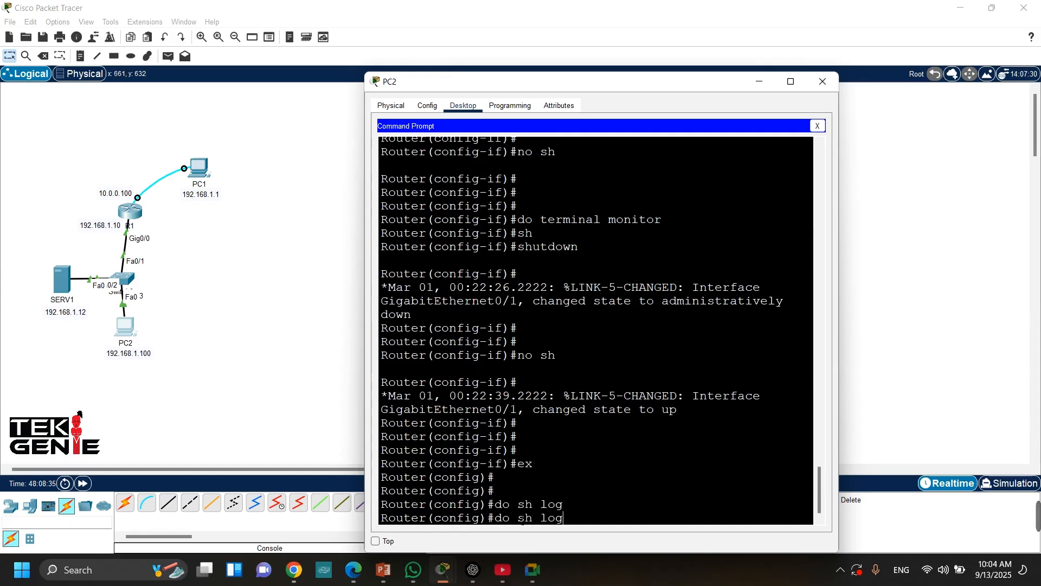
{"action": "type", "text": "g"}
{"action": "key", "text": "Return"}
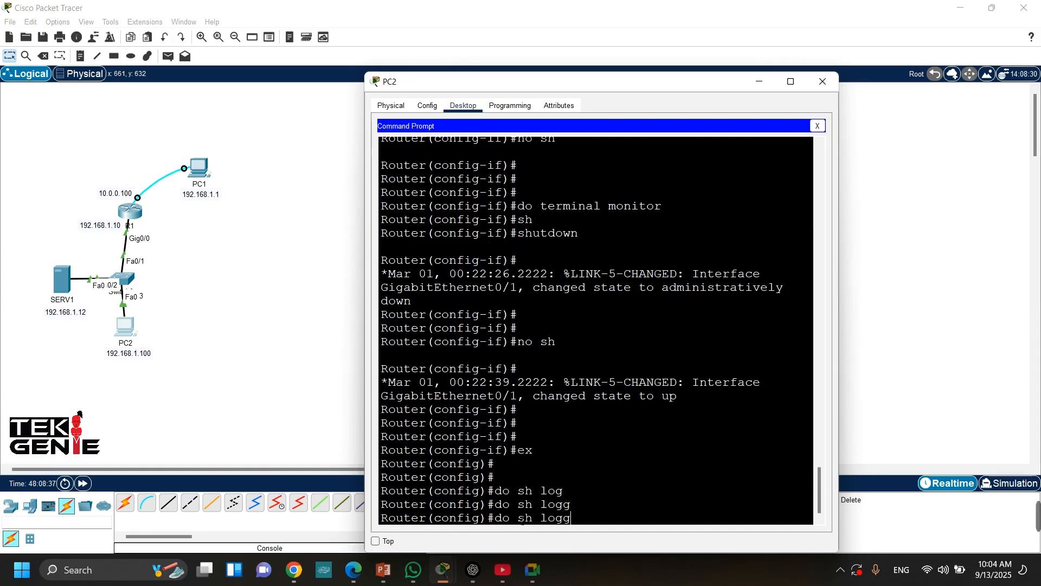
{"action": "key", "text": "Return"}
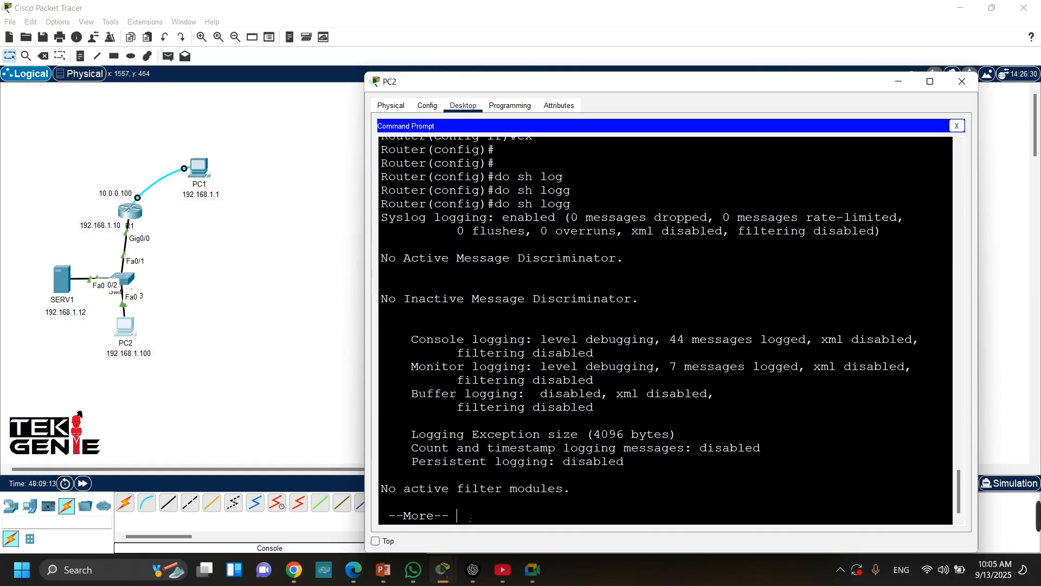
{"action": "key", "text": "space"}
{"action": "key", "text": "Return"}
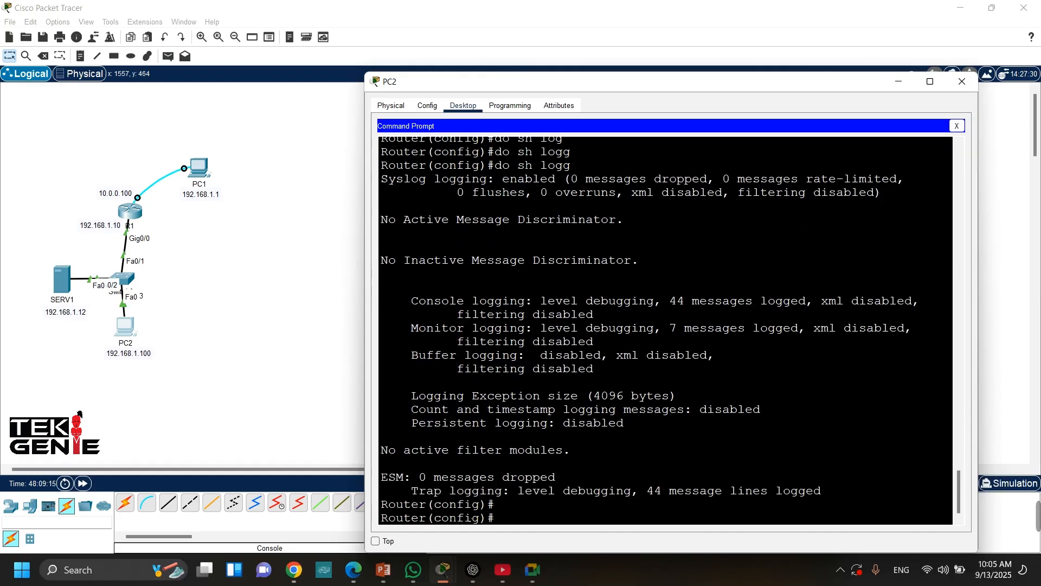
Check the logging buffered options and enable buffered logging with a buffer size of 8921 bytes.
{"action": "type", "text": "log"}
{"action": "type", "text": "g"}
{"action": "key", "text": "Tab"}
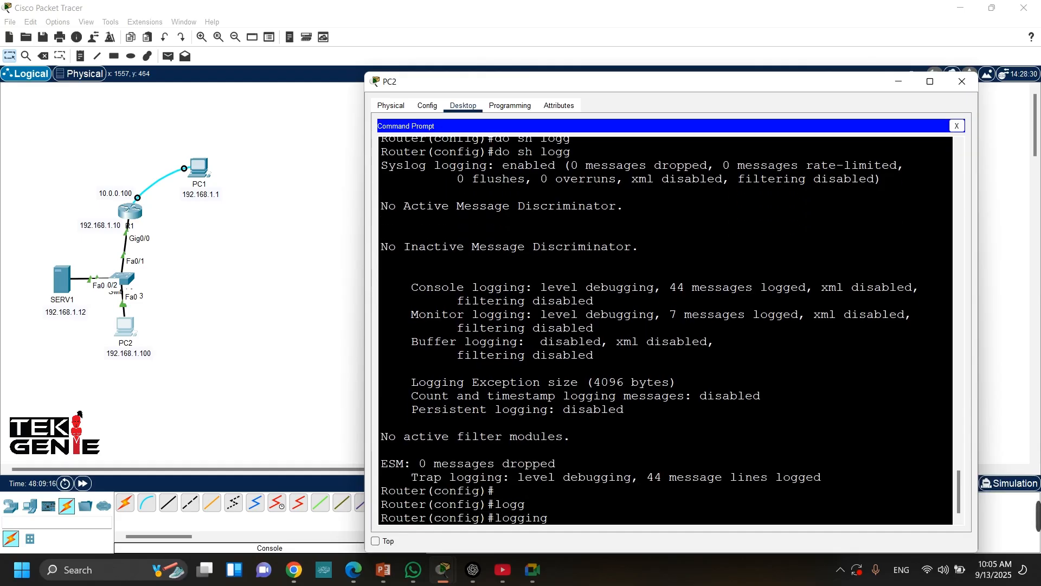
{"action": "type", "text": "b"}
{"action": "key", "text": "Tab"}
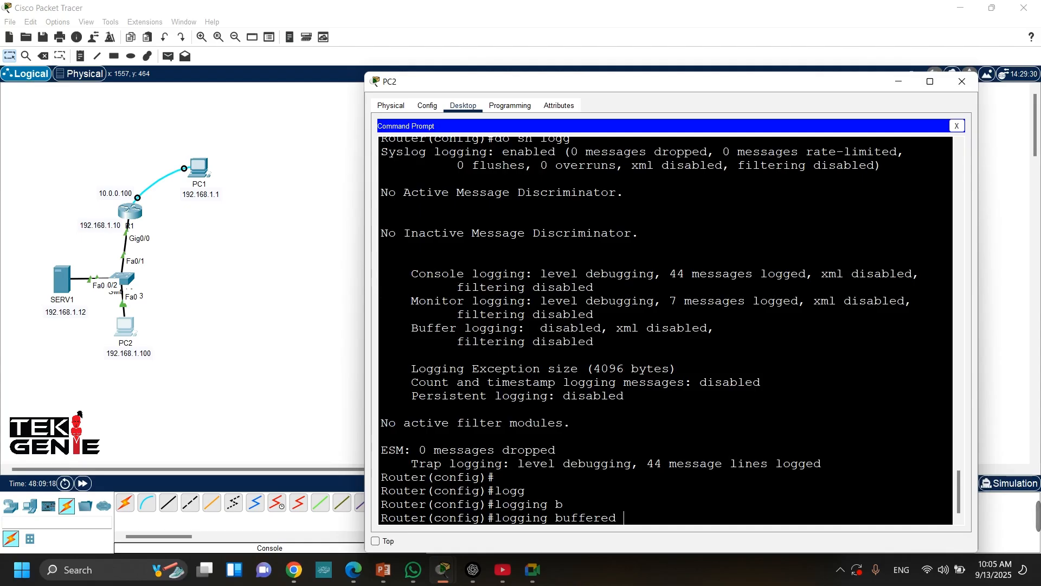
{"action": "type", "text": "?"}
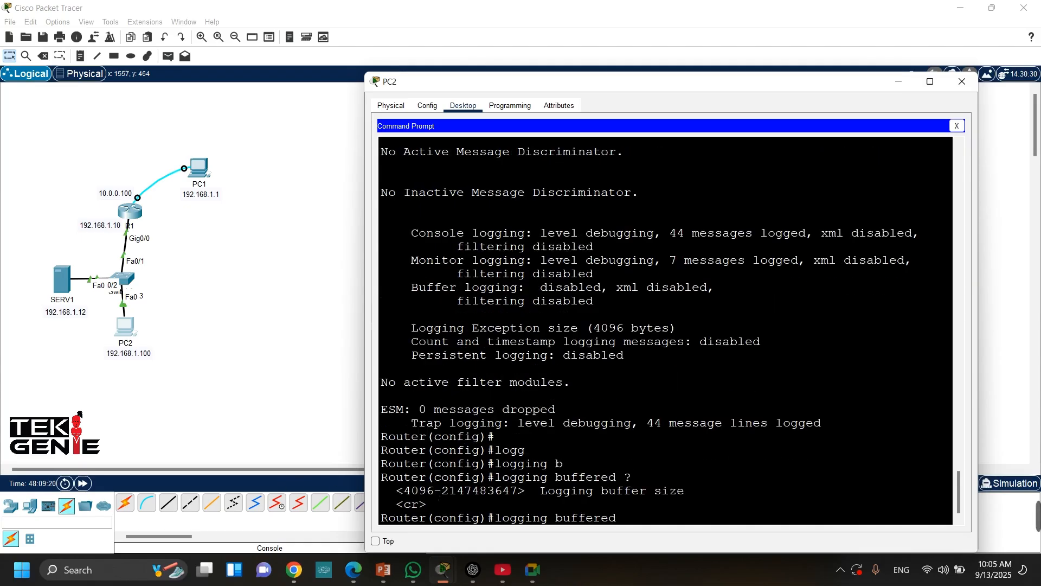
{"action": "type", "text": "8921"}
{"action": "key", "text": "Return"}
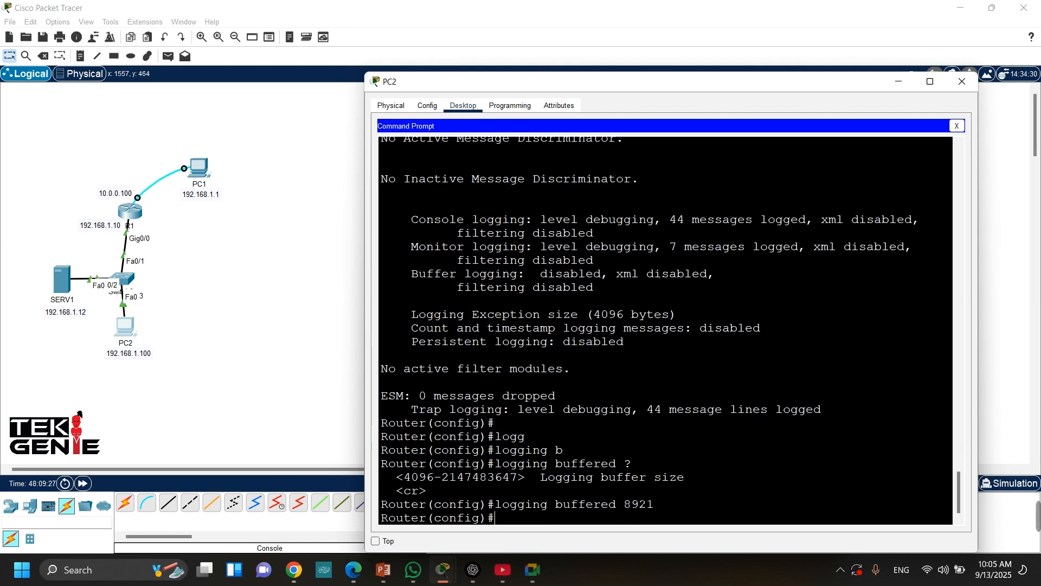
Display the logging status again with do sh logg and highlight the trap logging level.
{"action": "type", "text": "do sh logg"}
{"action": "key", "text": "Tab"}
{"action": "key", "text": "Return"}
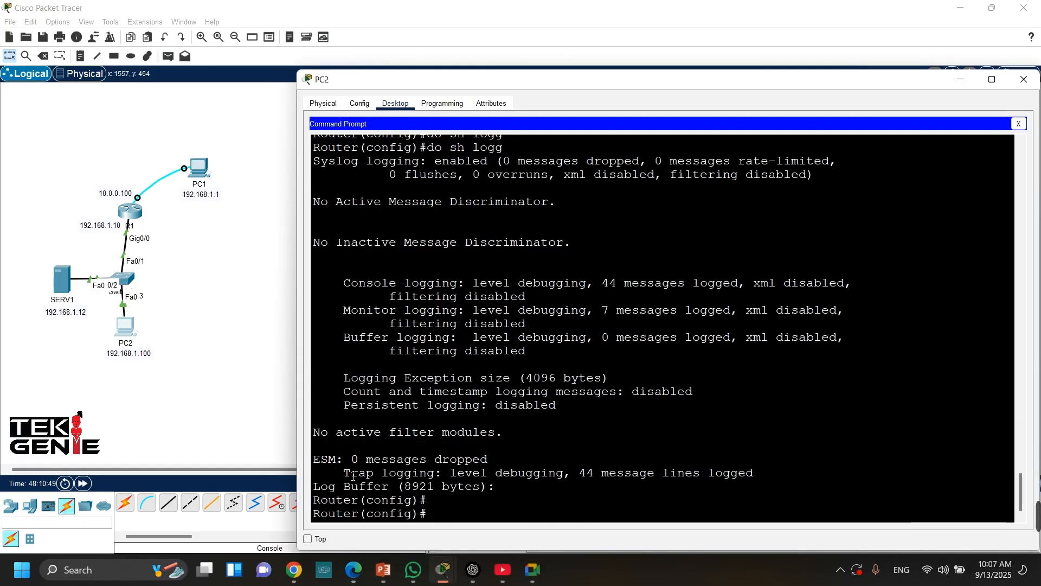
{"action": "left_click_drag", "start_coordinate": [344, 476], "coordinate": [582, 478]}
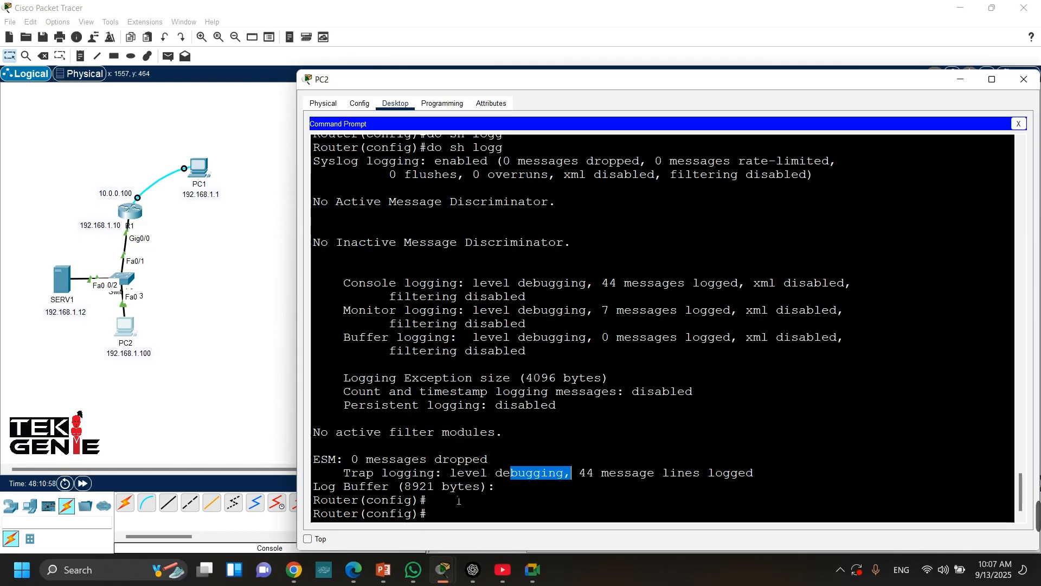
{"action": "left_click", "coordinate": [450, 515]}
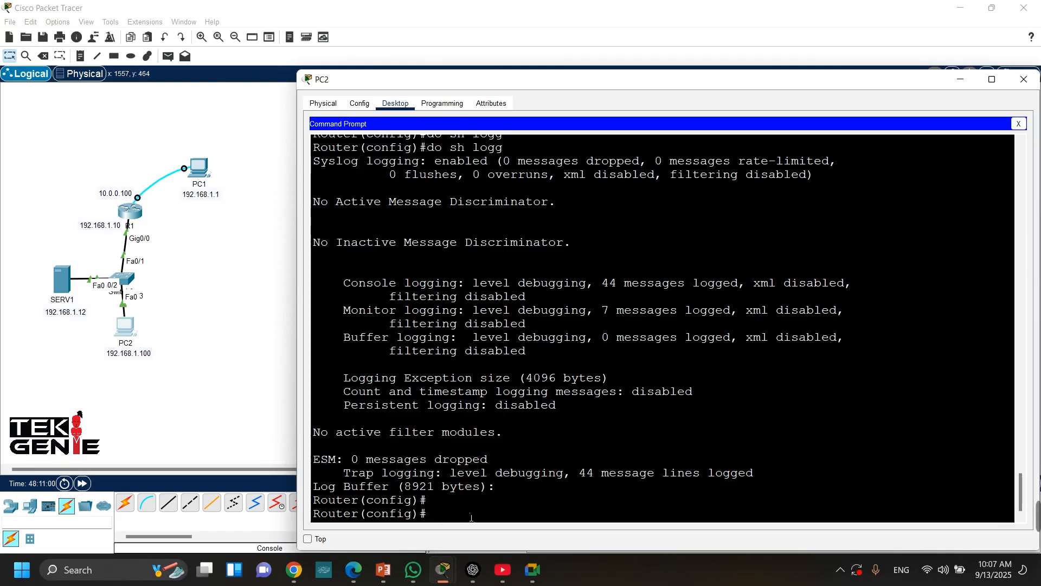
Point out R1 and SERV1 in the topology by marking the areas around them, and reopen PC2's Command Prompt.
{"action": "left_click", "coordinate": [190, 375]}
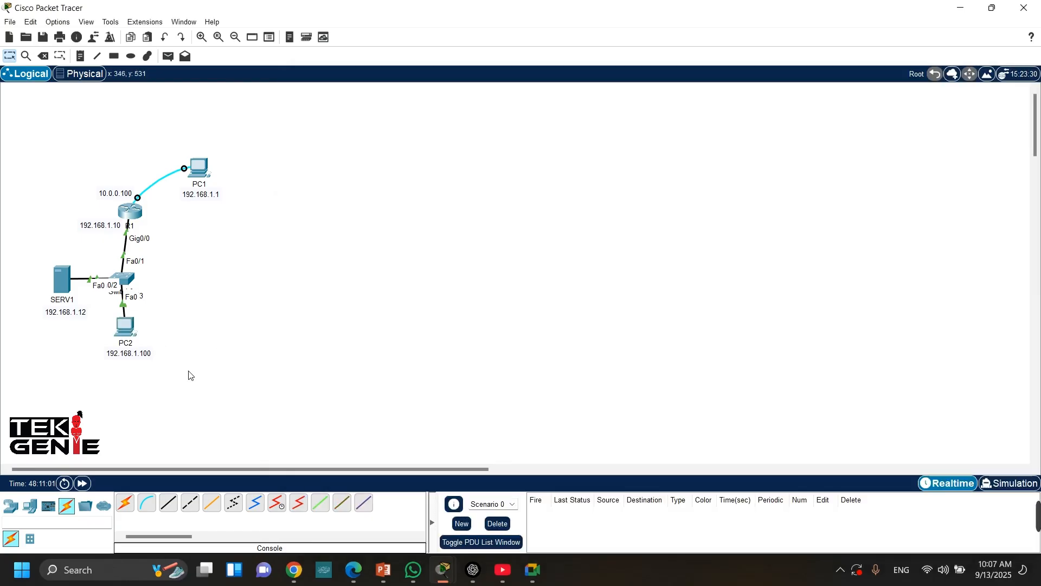
{"action": "left_click_drag", "start_coordinate": [77, 156], "coordinate": [129, 217]}
{"action": "left_click", "coordinate": [180, 254]}
{"action": "left_click_drag", "start_coordinate": [83, 176], "coordinate": [164, 242]}
{"action": "left_click_drag", "start_coordinate": [45, 167], "coordinate": [156, 233]}
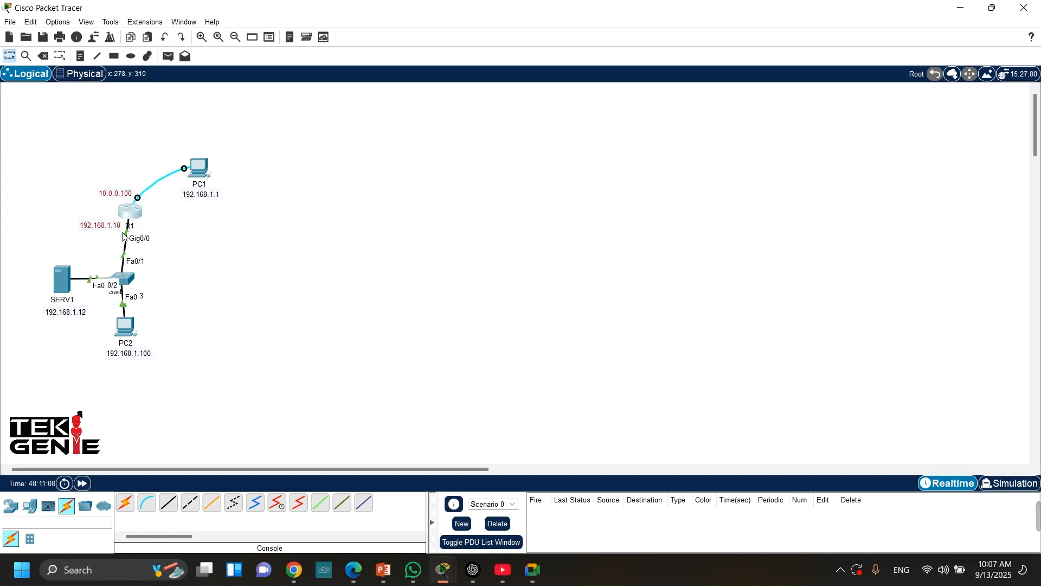
{"action": "left_click_drag", "start_coordinate": [41, 171], "coordinate": [155, 247]}
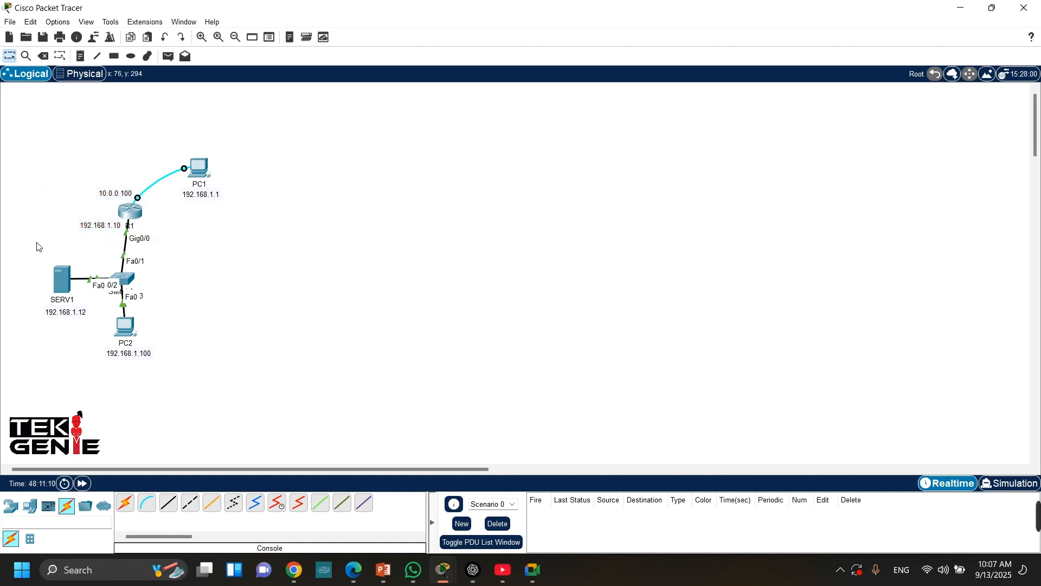
{"action": "left_click_drag", "start_coordinate": [30, 244], "coordinate": [102, 352]}
{"action": "left_click", "coordinate": [128, 327]}
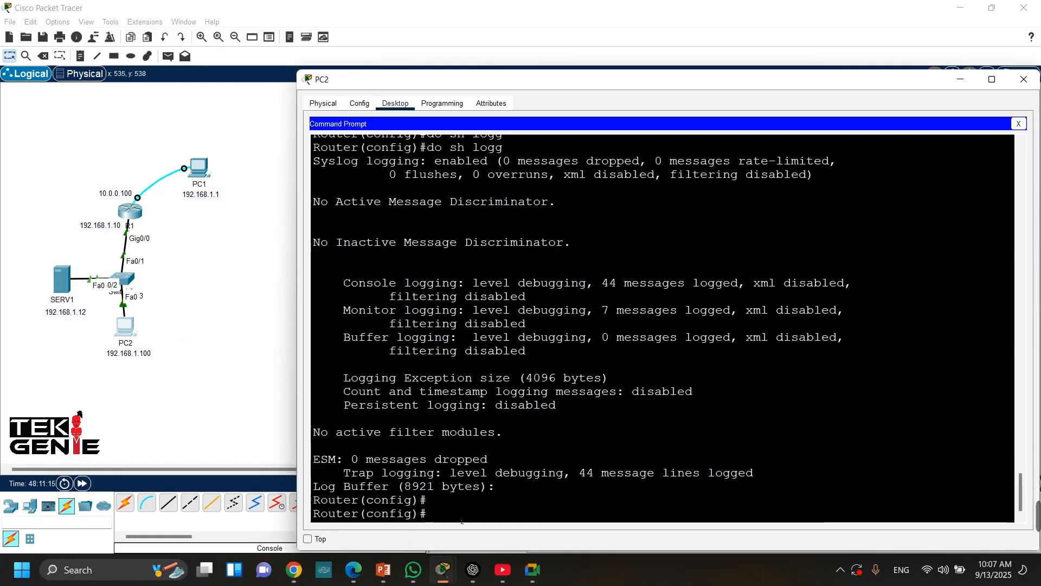
Set the router's syslog server with logging host 192.168.1.12.
{"action": "key", "text": "Return"}
{"action": "key", "text": "Return"}
{"action": "key", "text": "Return"}
{"action": "key", "text": "Return"}
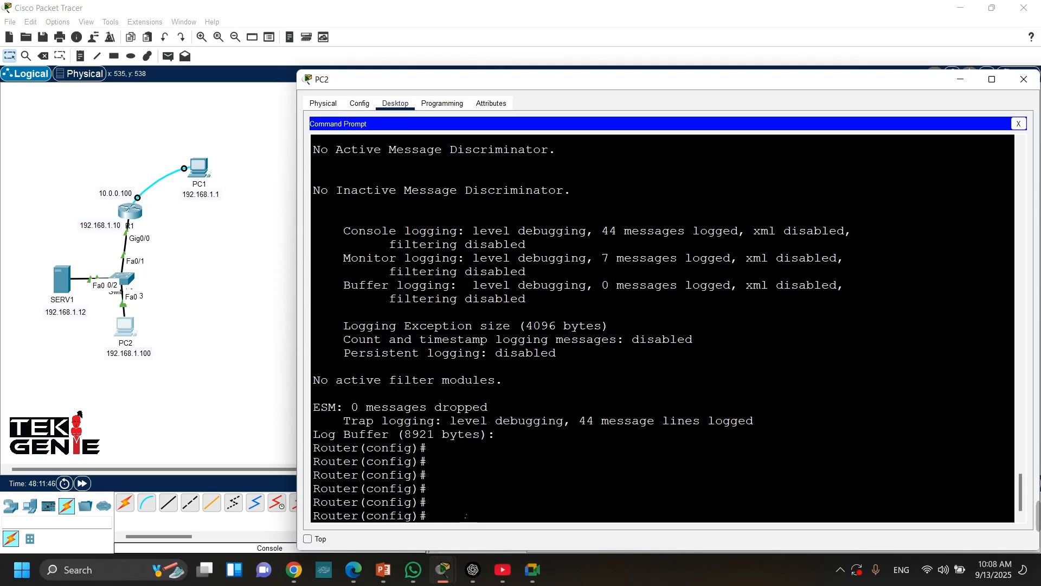
{"action": "type", "text": "ogg"}
{"action": "key", "text": "Tab"}
{"action": "type", "text": "h"}
{"action": "key", "text": "Tab"}
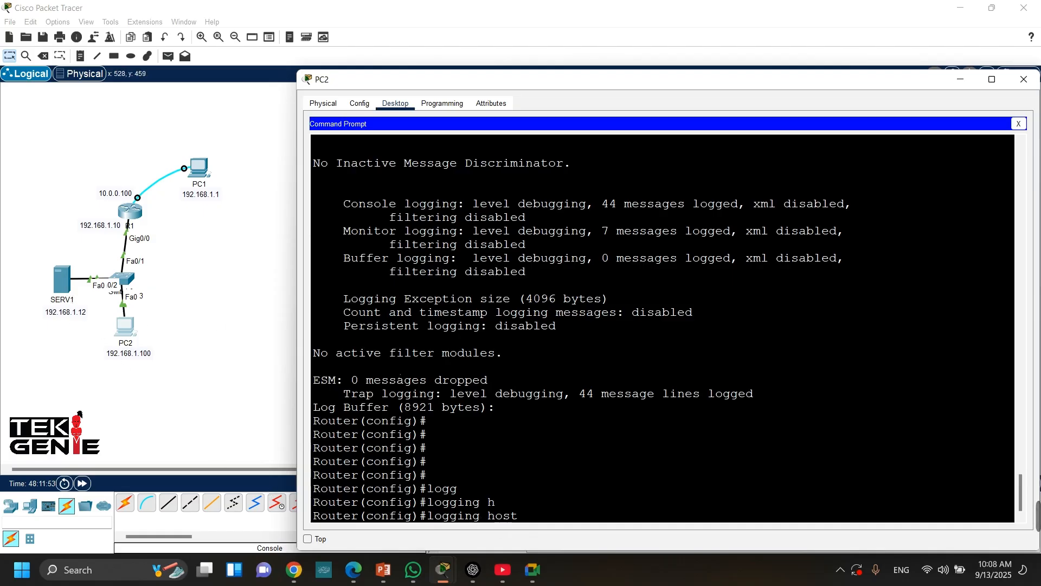
{"action": "type", "text": "192.168.1.12"}
{"action": "key", "text": "Return"}
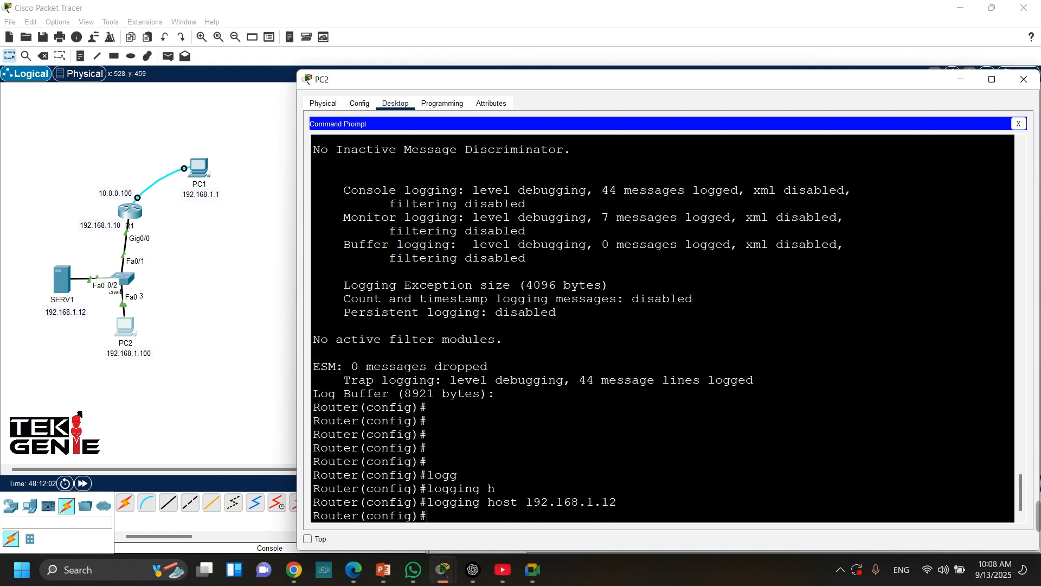
Set the server logging severity with logging trap debugging.
{"action": "type", "text": "log"}
{"action": "key", "text": "Tab"}
{"action": "type", "text": "g"}
{"action": "key", "text": "Tab"}
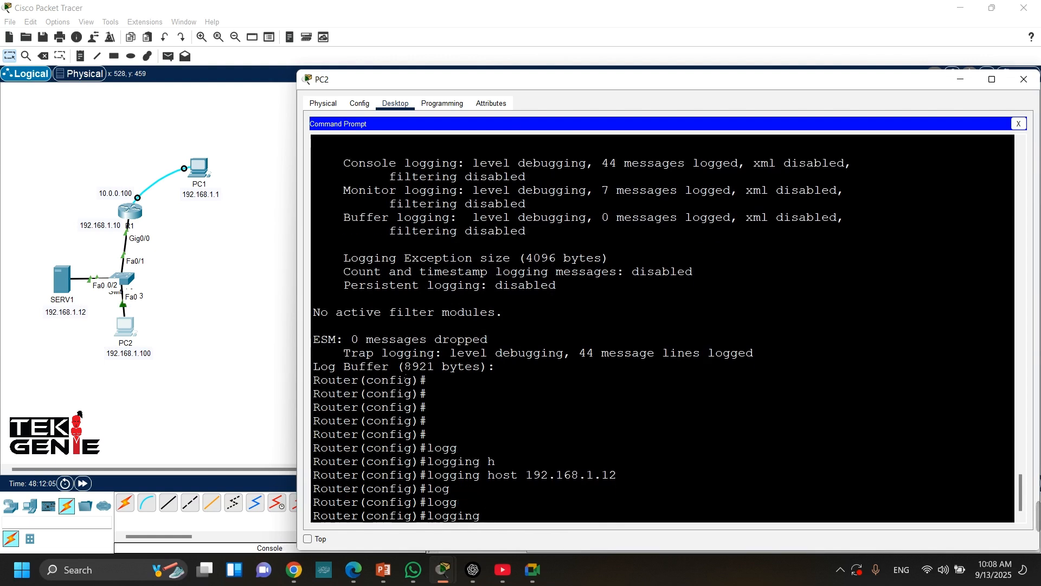
{"action": "type", "text": "tr"}
{"action": "key", "text": "Tab"}
{"action": "type", "text": "d"}
{"action": "key", "text": "Tab"}
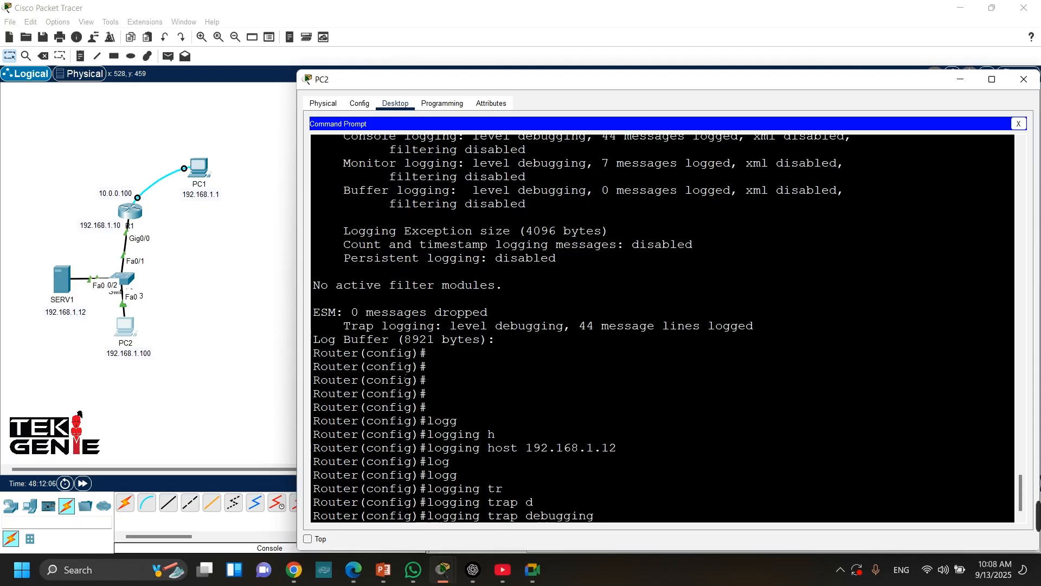
{"action": "key", "text": "Return"}
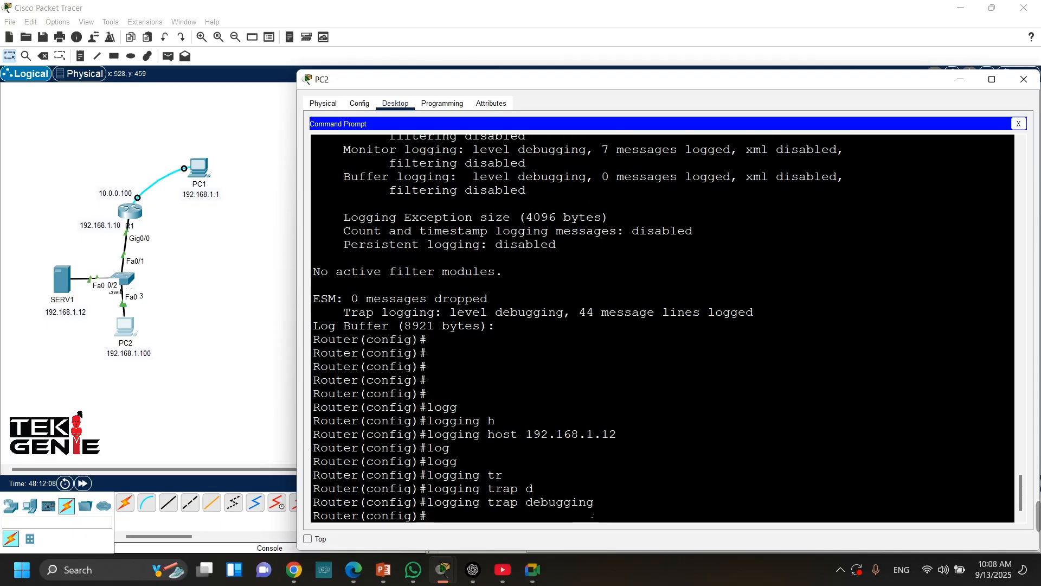
Highlight the debugging keyword in the logging trap command to point out the chosen severity level.
{"action": "left_click_drag", "start_coordinate": [597, 502], "coordinate": [534, 505]}
{"action": "left_click_drag", "start_coordinate": [527, 504], "coordinate": [608, 505]}
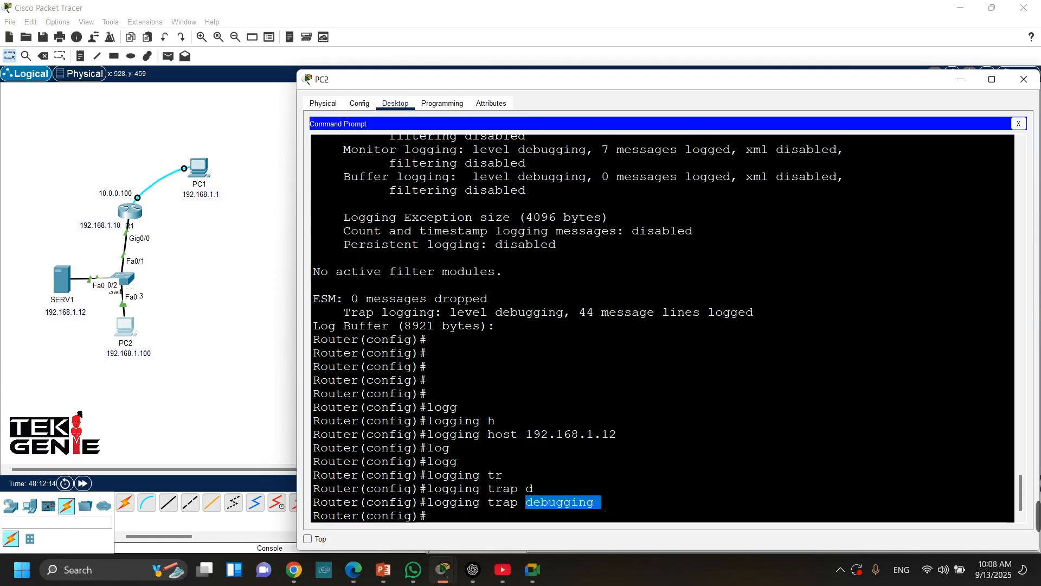
{"action": "left_click", "coordinate": [604, 506]}
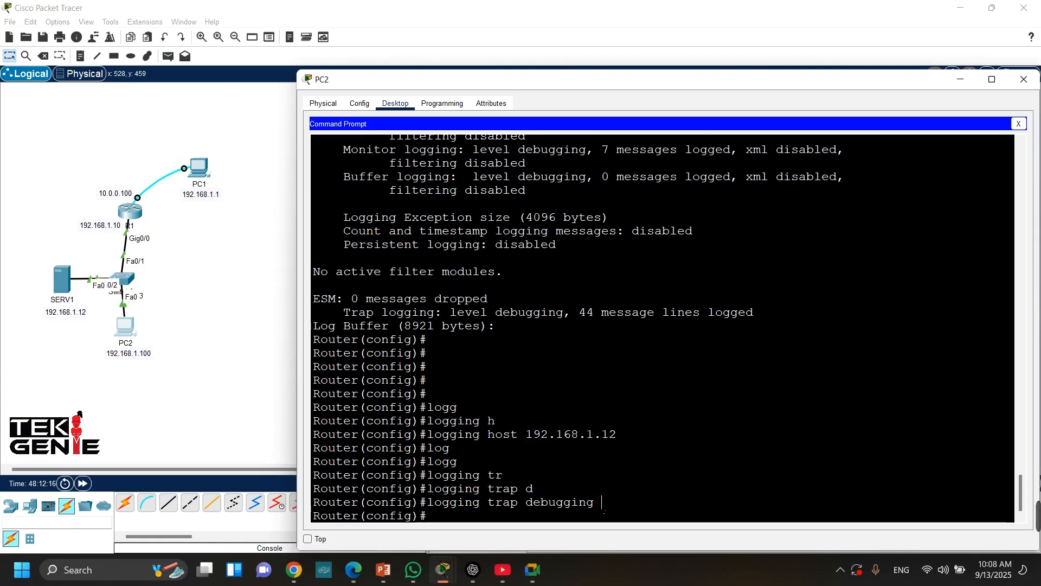
{"action": "left_click_drag", "start_coordinate": [601, 503], "coordinate": [530, 505]}
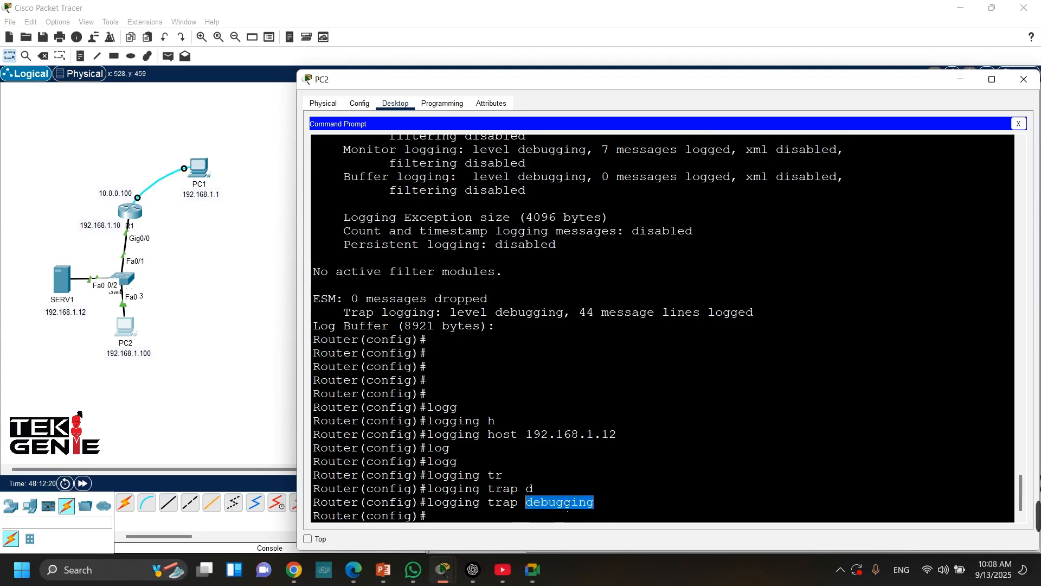
{"action": "left_click", "coordinate": [534, 516]}
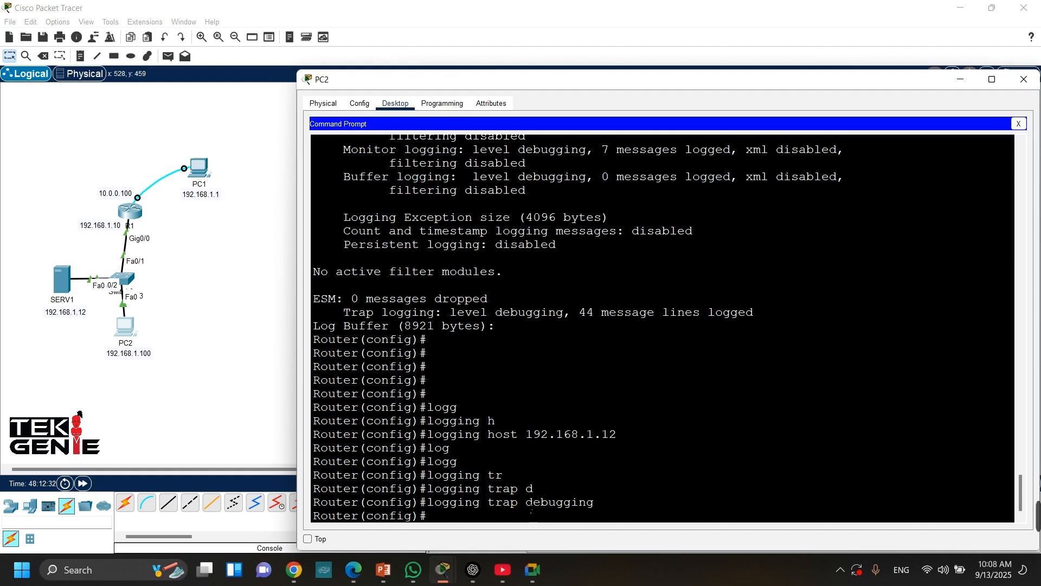
{"action": "left_click_drag", "start_coordinate": [526, 502], "coordinate": [608, 506]}
{"action": "left_click", "coordinate": [599, 503]}
Enter interface configuration mode for gigabitEthernet 0/1 on the router.
{"action": "left_click", "coordinate": [449, 521]}
{"action": "key", "text": "Return"}
{"action": "key", "text": "Return"}
{"action": "key", "text": "Return"}
{"action": "key", "text": "Return"}
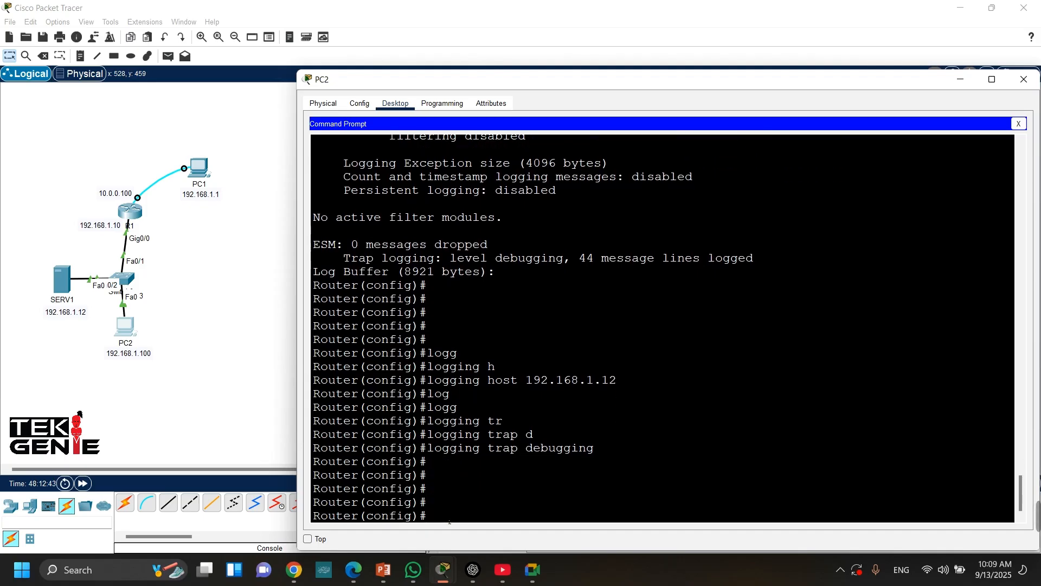
{"action": "type", "text": "int"}
{"action": "key", "text": "Tab"}
{"action": "type", "text": "g"}
{"action": "key", "text": "Tab"}
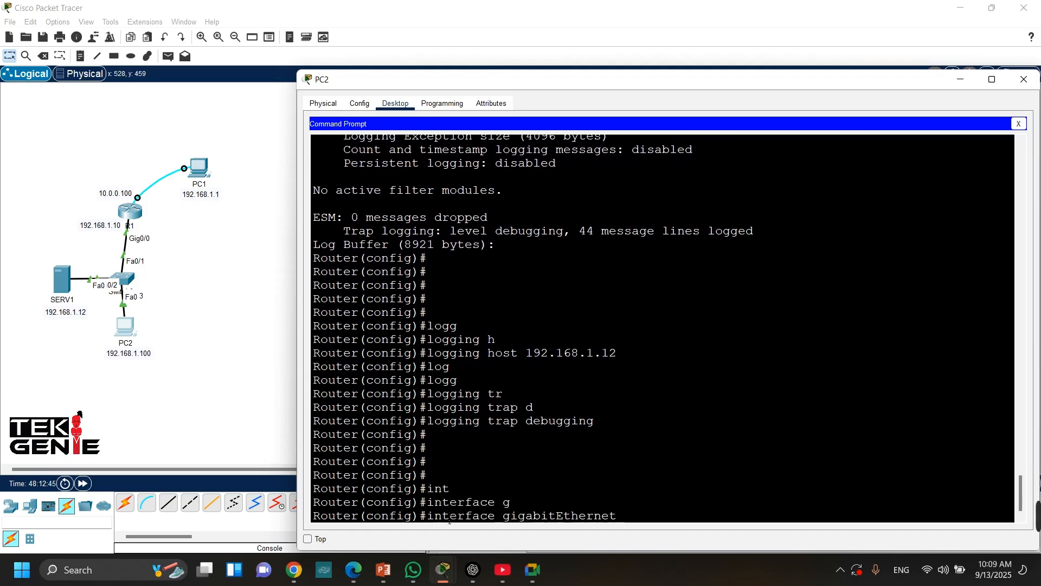
{"action": "type", "text": "0/1"}
{"action": "key", "text": "Return"}
{"action": "key", "text": "Return"}
{"action": "key", "text": "Return"}
{"action": "key", "text": "Return"}
{"action": "key", "text": "Return"}
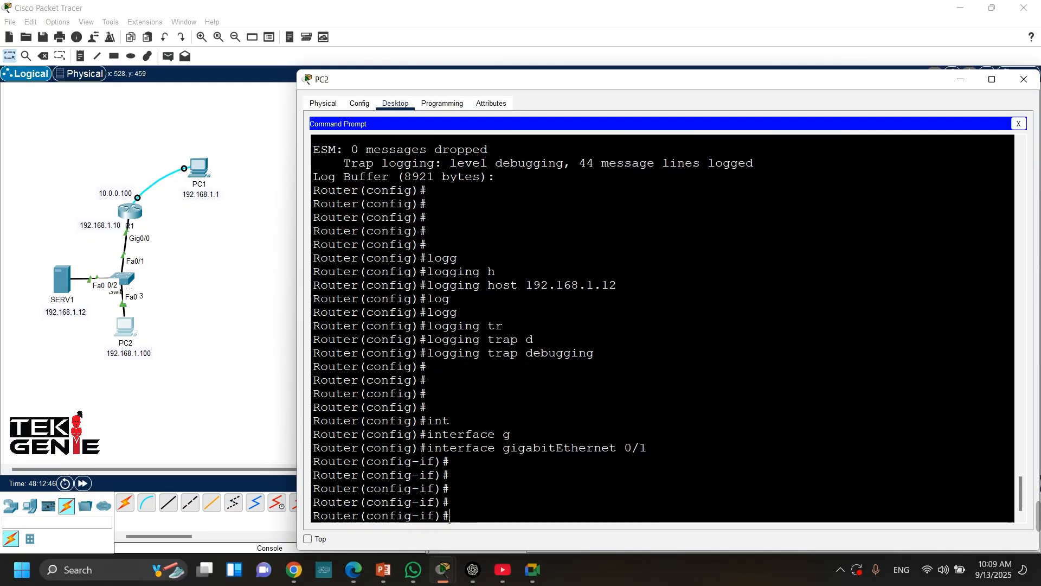
Run no sh on the gigabitEthernet 0/1 interface, followed by shutdown, to generate log messages.
{"action": "type", "text": "no sh"}
{"action": "key", "text": "Return"}
{"action": "key", "text": "Return"}
{"action": "key", "text": "Return"}
{"action": "key", "text": "Return"}
{"action": "type", "text": "sh"}
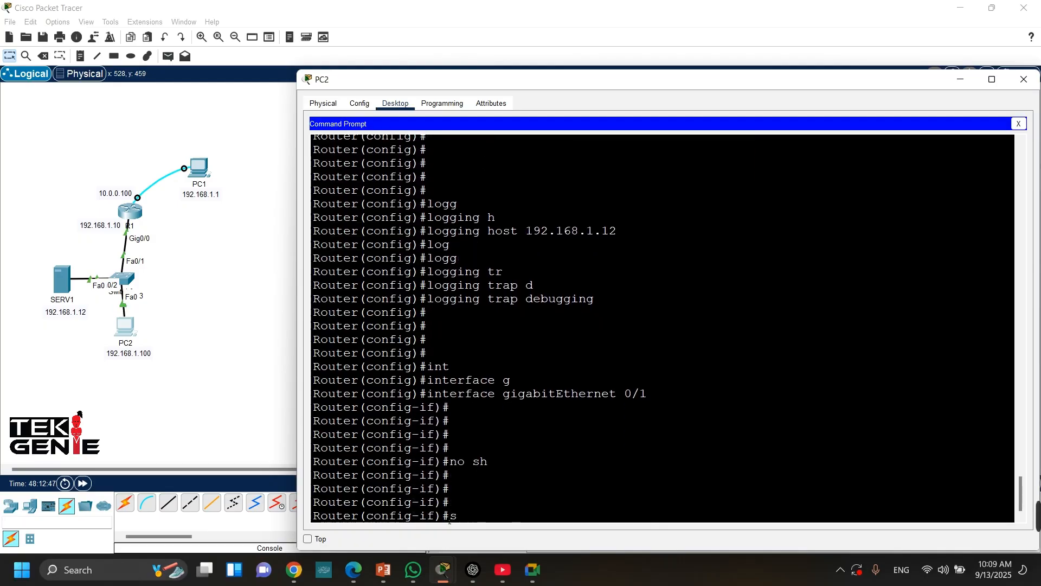
{"action": "key", "text": "Tab"}
{"action": "key", "text": "Return"}
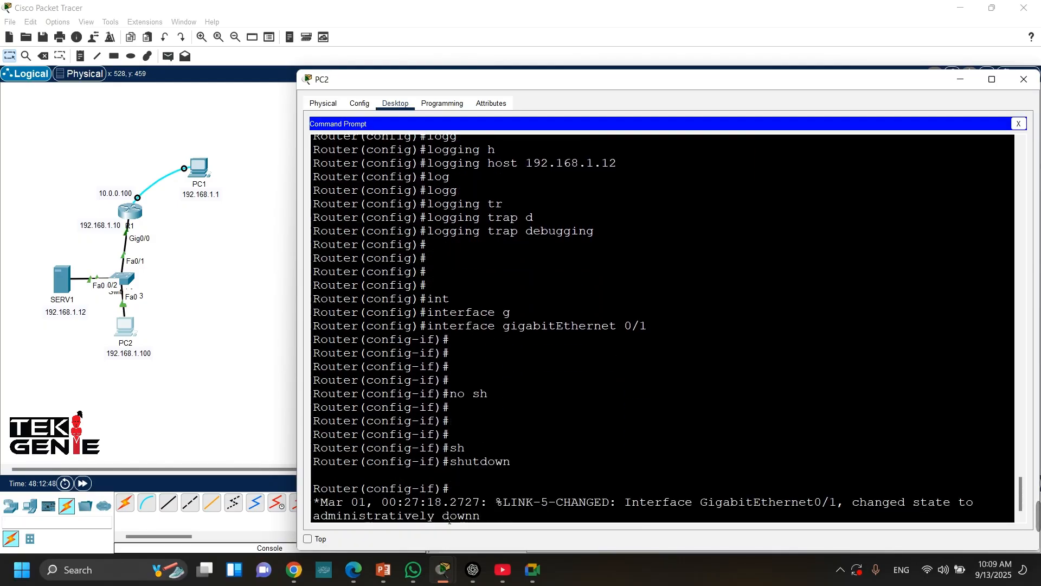
Leave interface configuration and return to privileged EXEC mode with end.
{"action": "type", "text": "end"}
{"action": "key", "text": "Return"}
{"action": "key", "text": "Return"}
{"action": "key", "text": "Return"}
{"action": "key", "text": "Return"}
{"action": "type", "text": "en"}
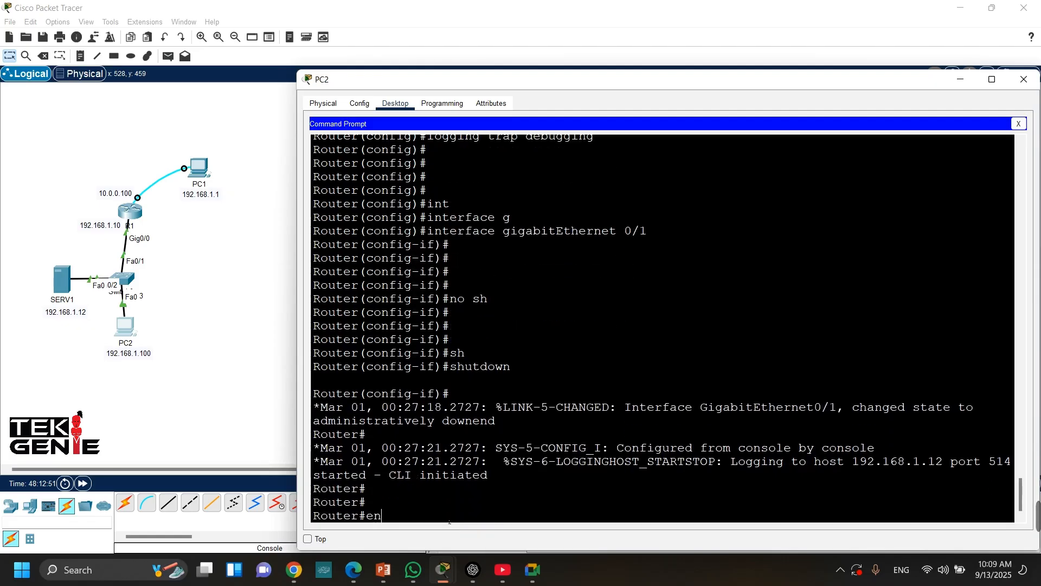
{"action": "type", "text": "nd"}
{"action": "key", "text": "Return"}
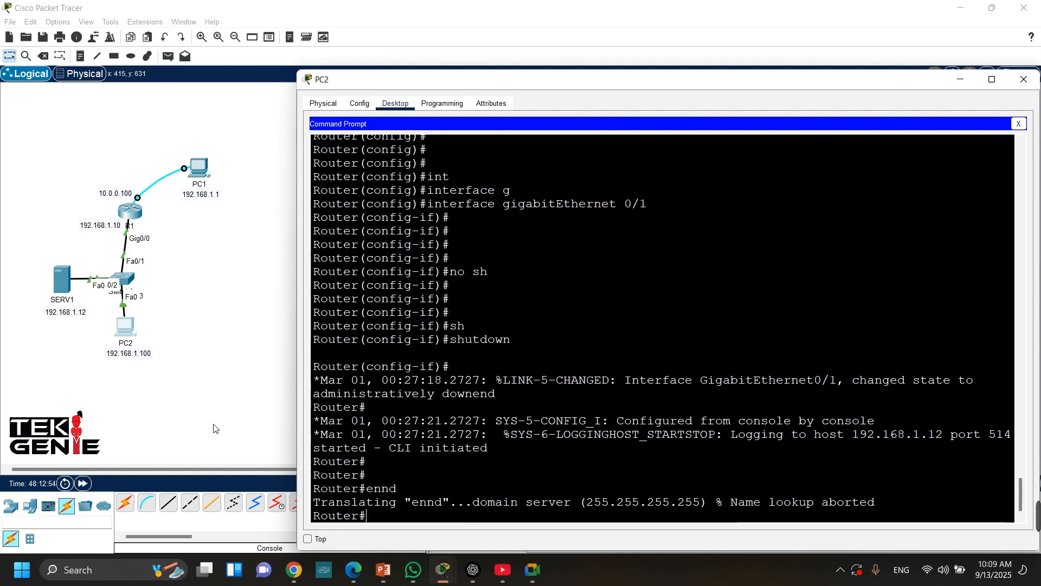
Open SERV1 from the topology and display its SYSLOG service.
{"action": "left_click", "coordinate": [172, 386]}
{"action": "left_click", "coordinate": [63, 280]}
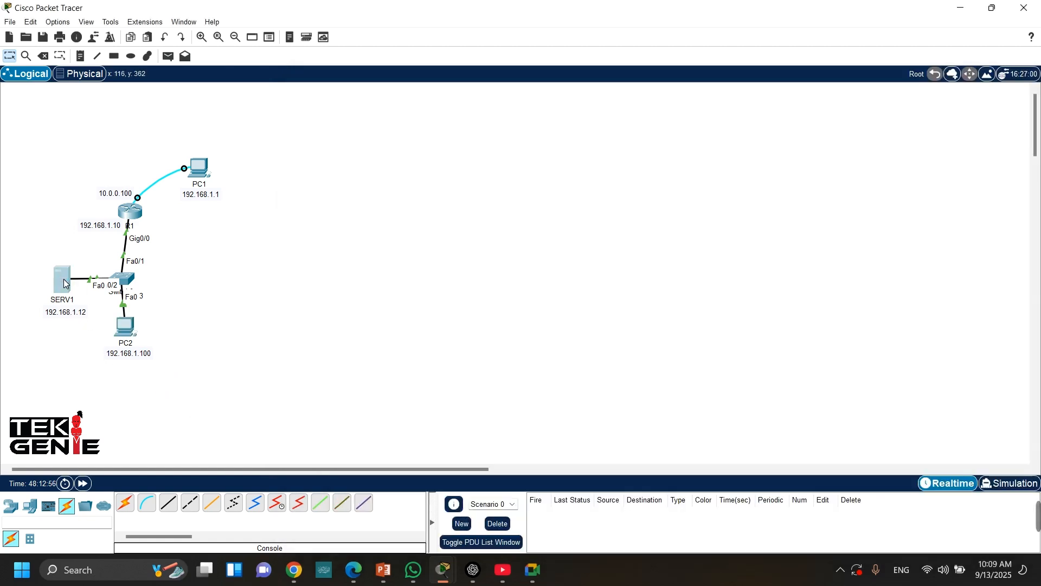
{"action": "left_click", "coordinate": [496, 108]}
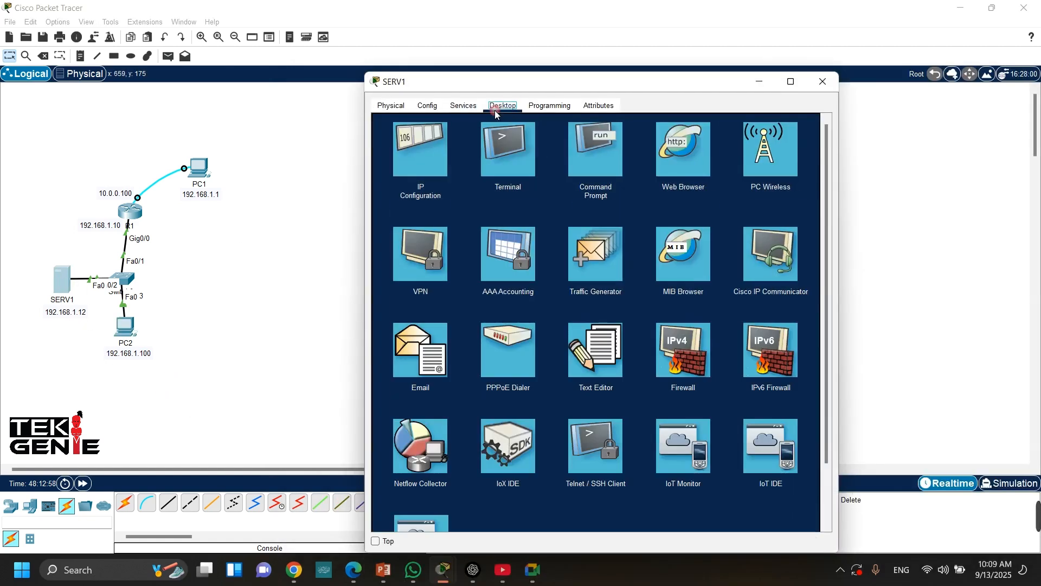
{"action": "left_click", "coordinate": [464, 107]}
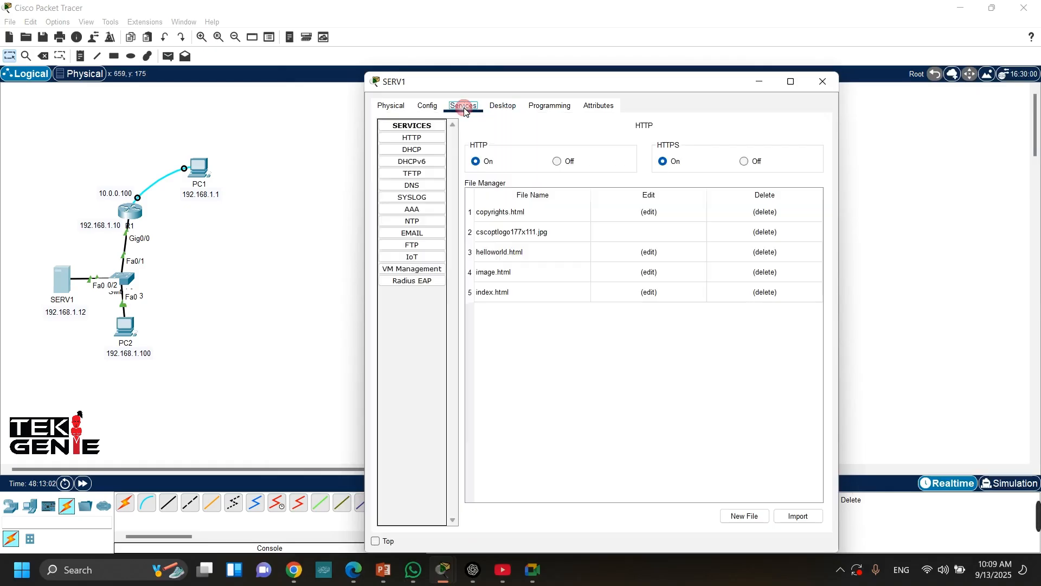
{"action": "left_click", "coordinate": [426, 199]}
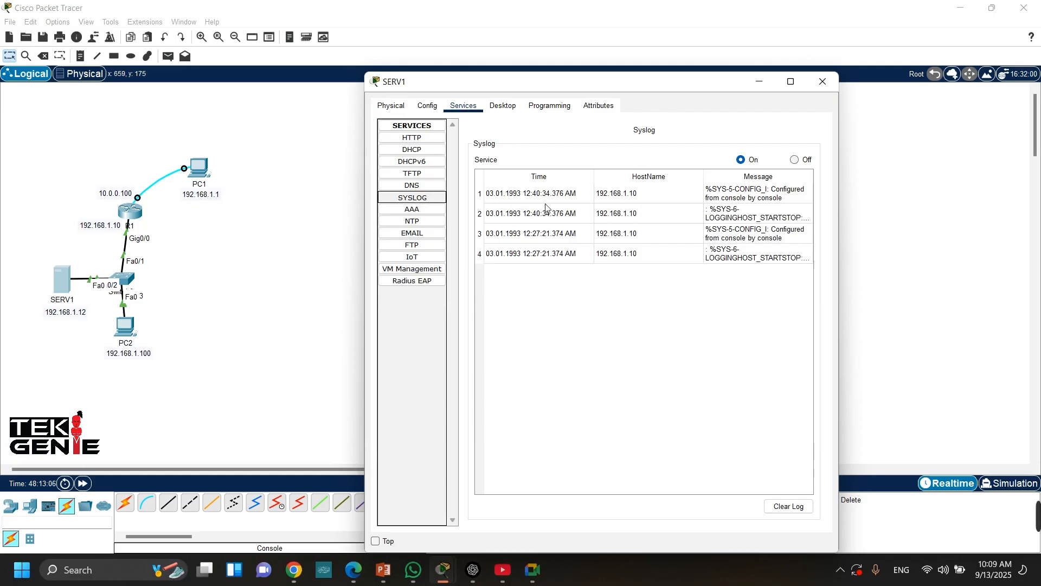
Examine the time, host name and message of the entries in SERV1's syslog table.
{"action": "left_click", "coordinate": [544, 190]}
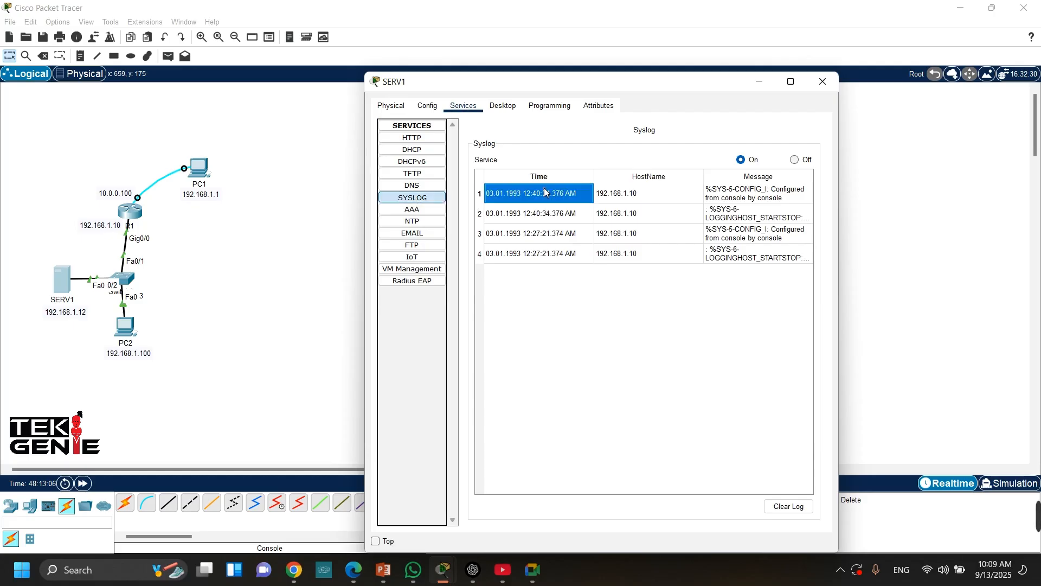
{"action": "left_click", "coordinate": [618, 199]}
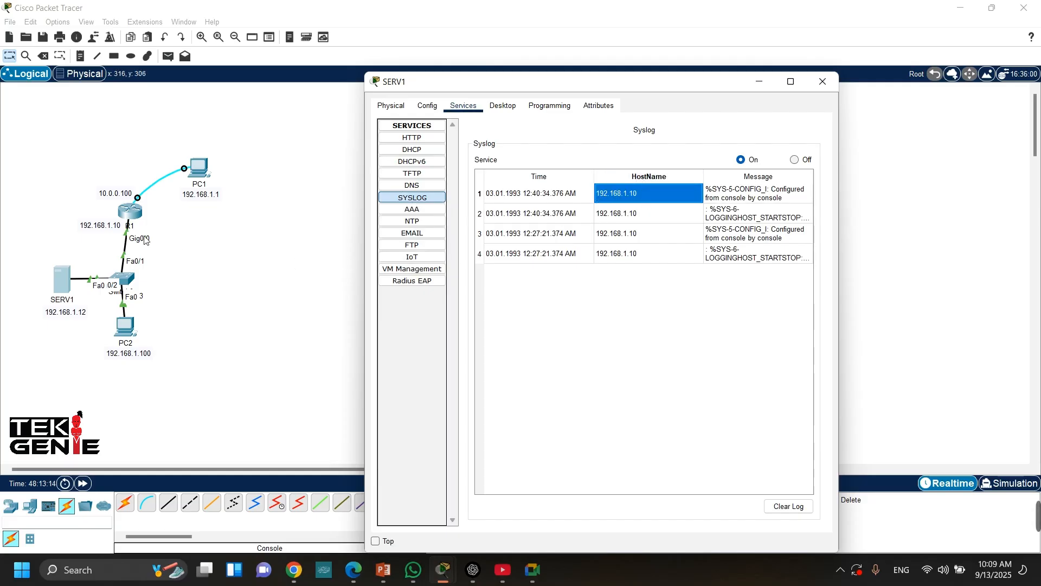
{"action": "left_click", "coordinate": [510, 194]}
{"action": "left_click", "coordinate": [527, 215]}
{"action": "left_click", "coordinate": [541, 234]}
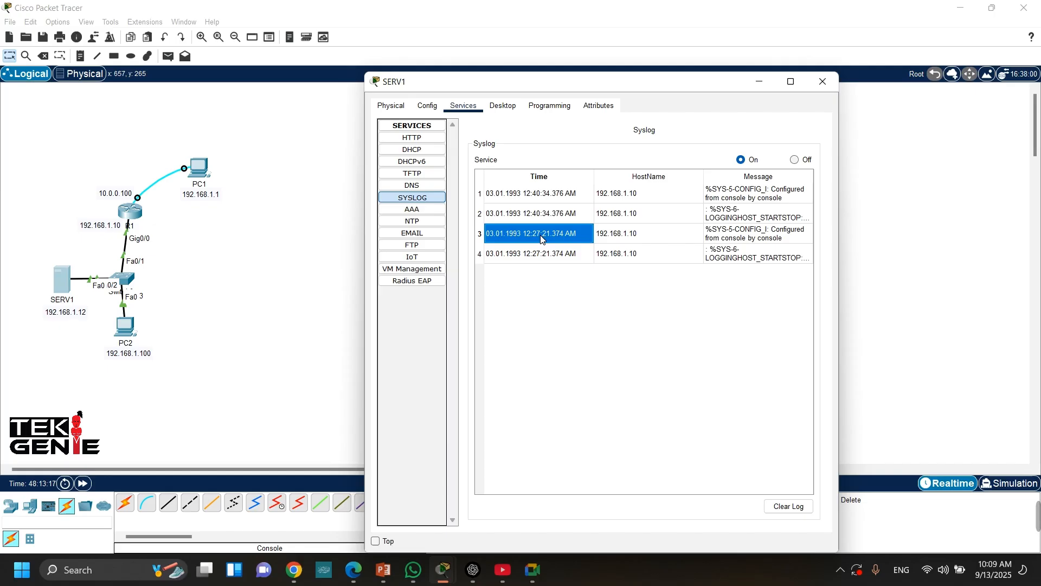
{"action": "left_click", "coordinate": [562, 257]}
{"action": "left_click", "coordinate": [728, 195]}
{"action": "left_click", "coordinate": [749, 217]}
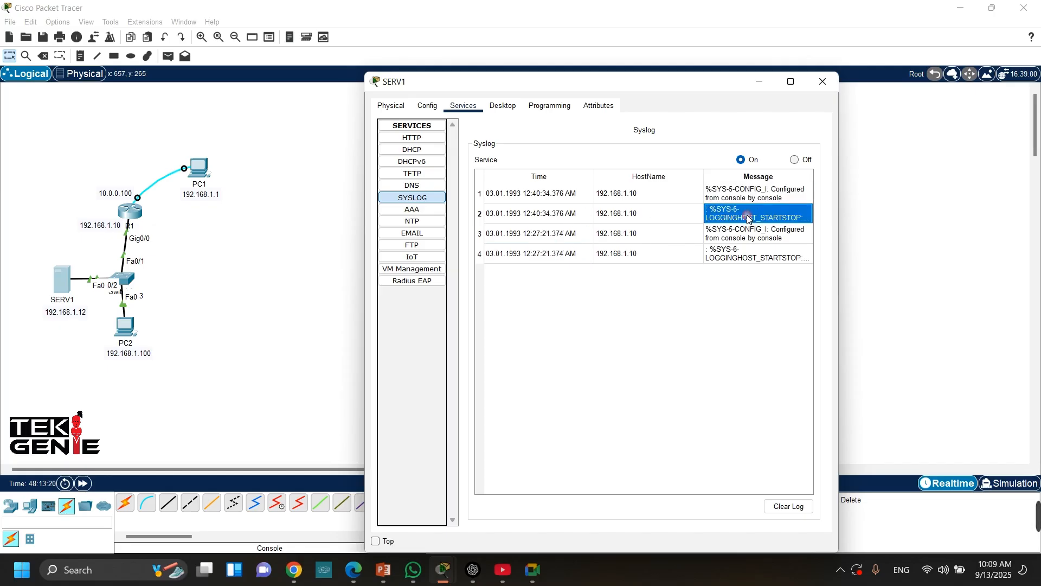
{"action": "left_click", "coordinate": [758, 235]}
{"action": "left_click", "coordinate": [768, 253]}
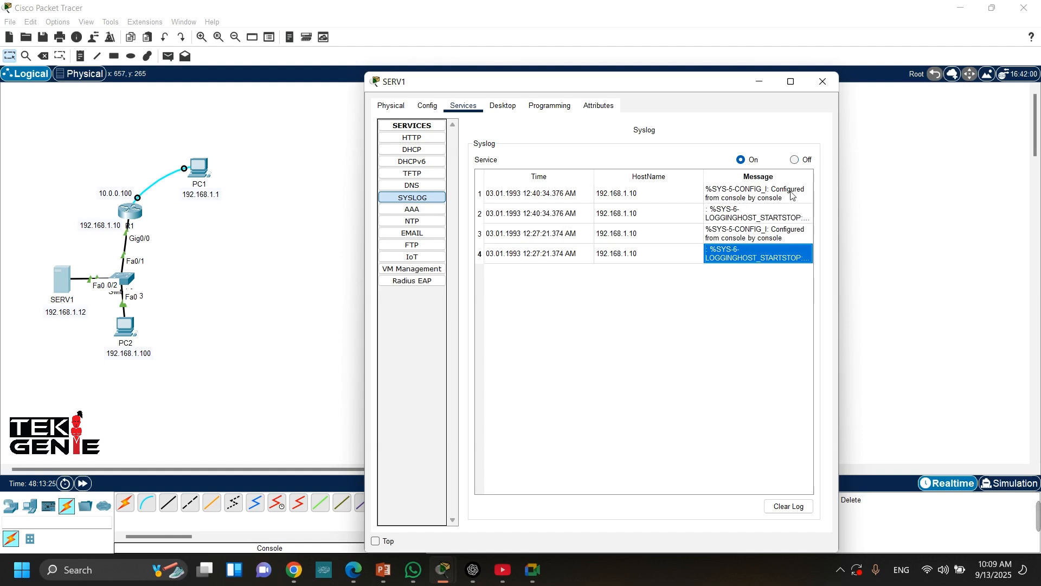
Return to the topology and mark the area around all devices to point out the whole network.
{"action": "left_click", "coordinate": [286, 277]}
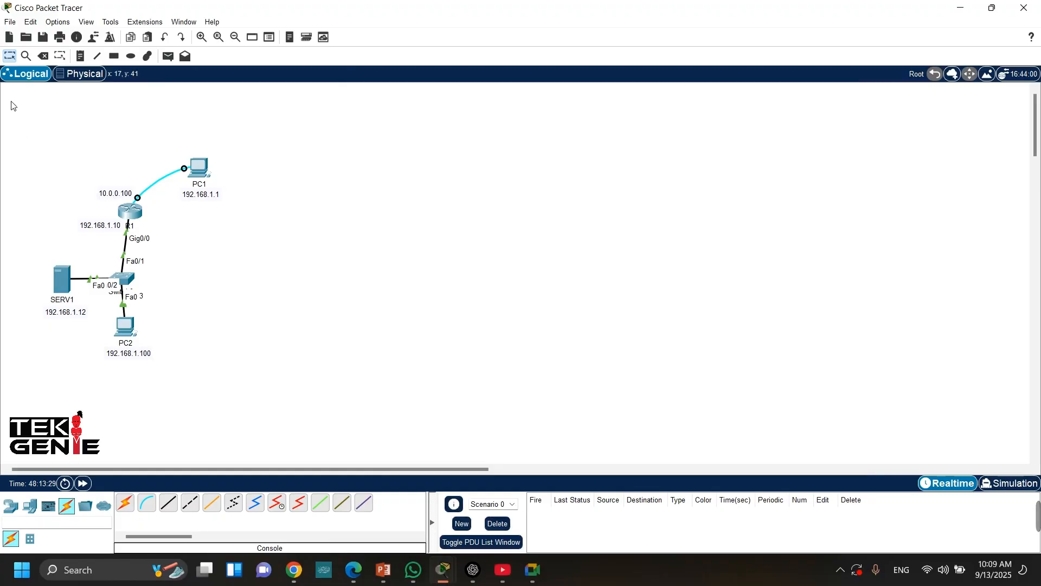
{"action": "left_click_drag", "start_coordinate": [13, 92], "coordinate": [254, 387]}
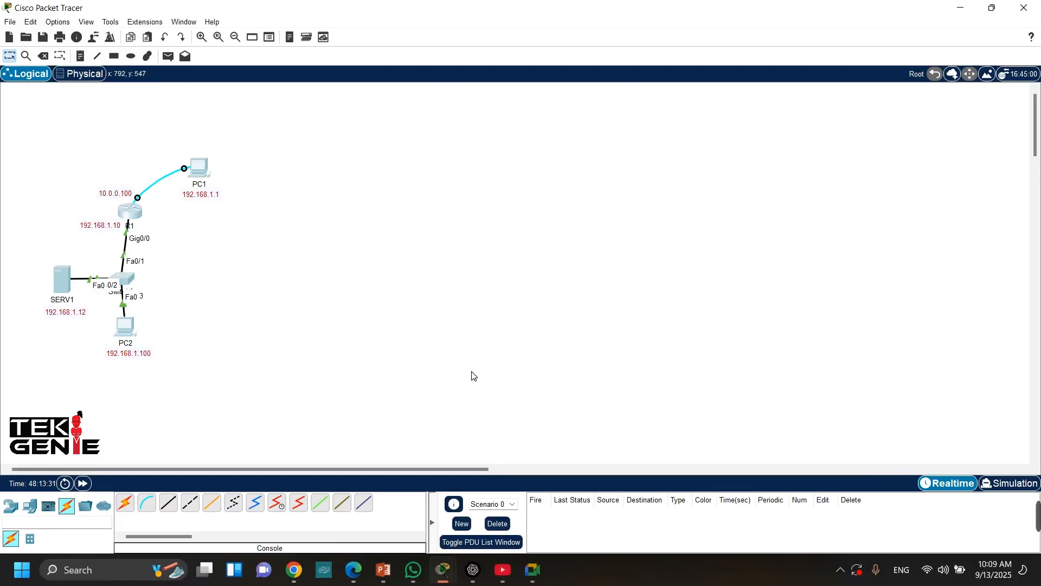
{"action": "left_click", "coordinate": [473, 375]}
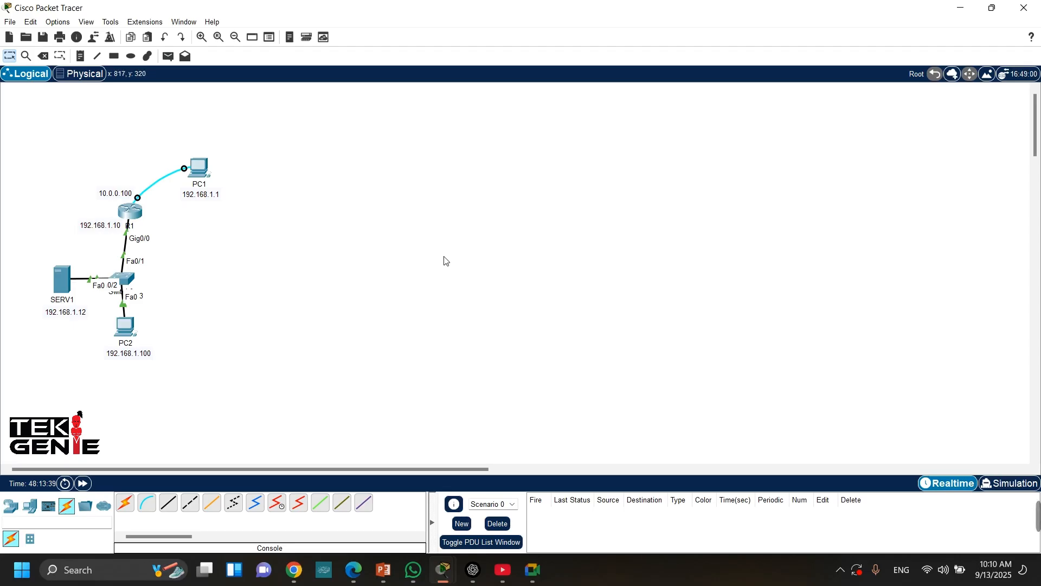
{"action": "left_click_drag", "start_coordinate": [8, 128], "coordinate": [243, 372]}
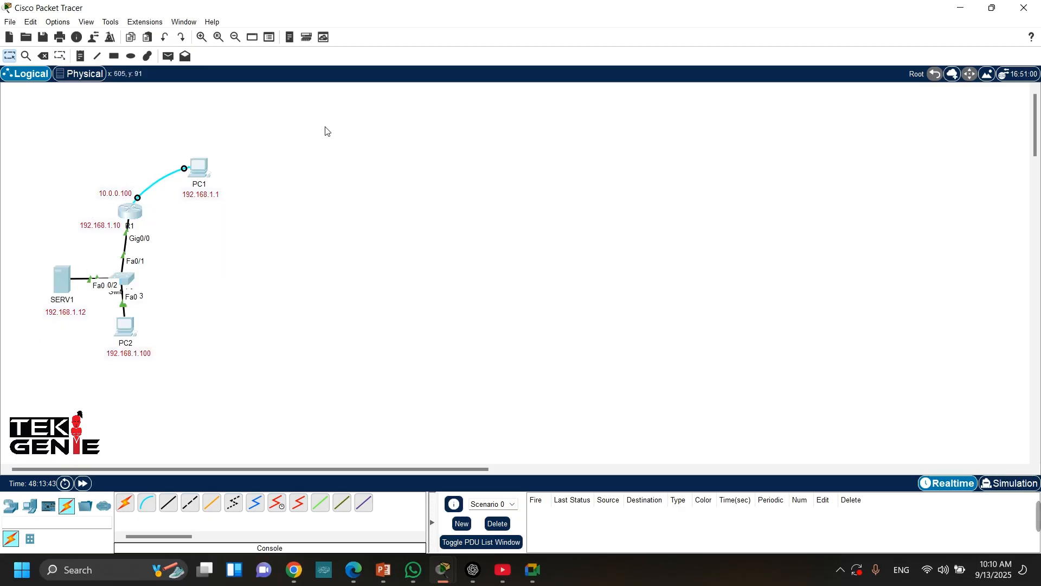